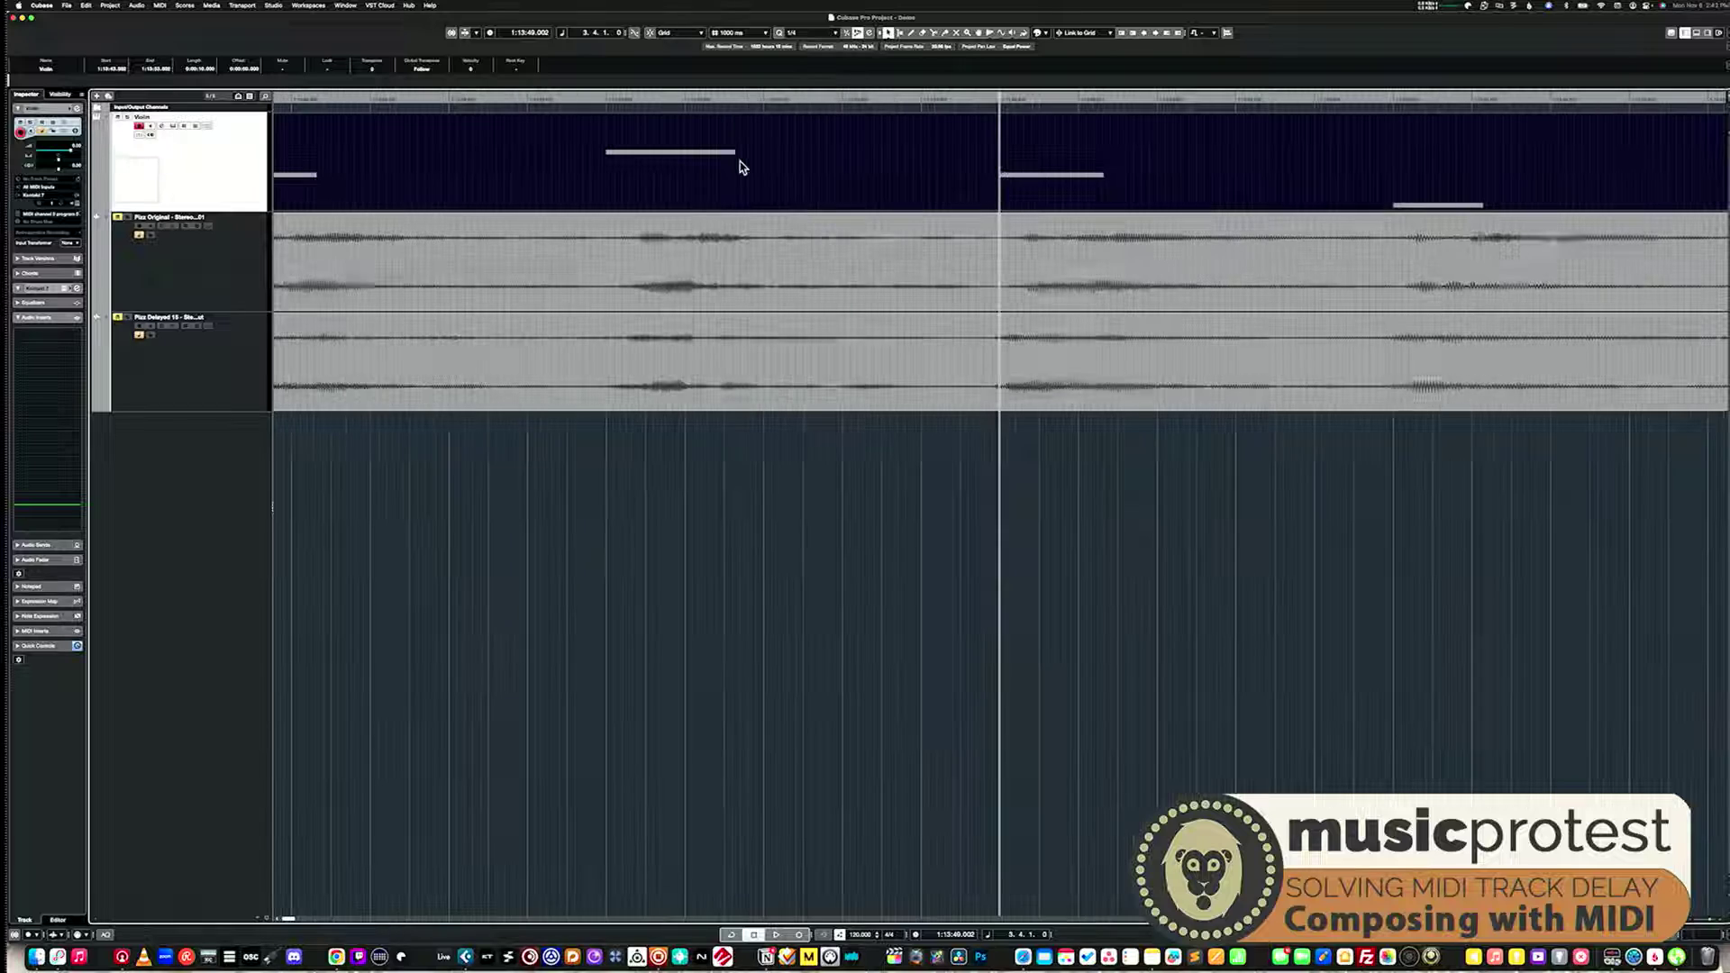
key("g")
key("g")
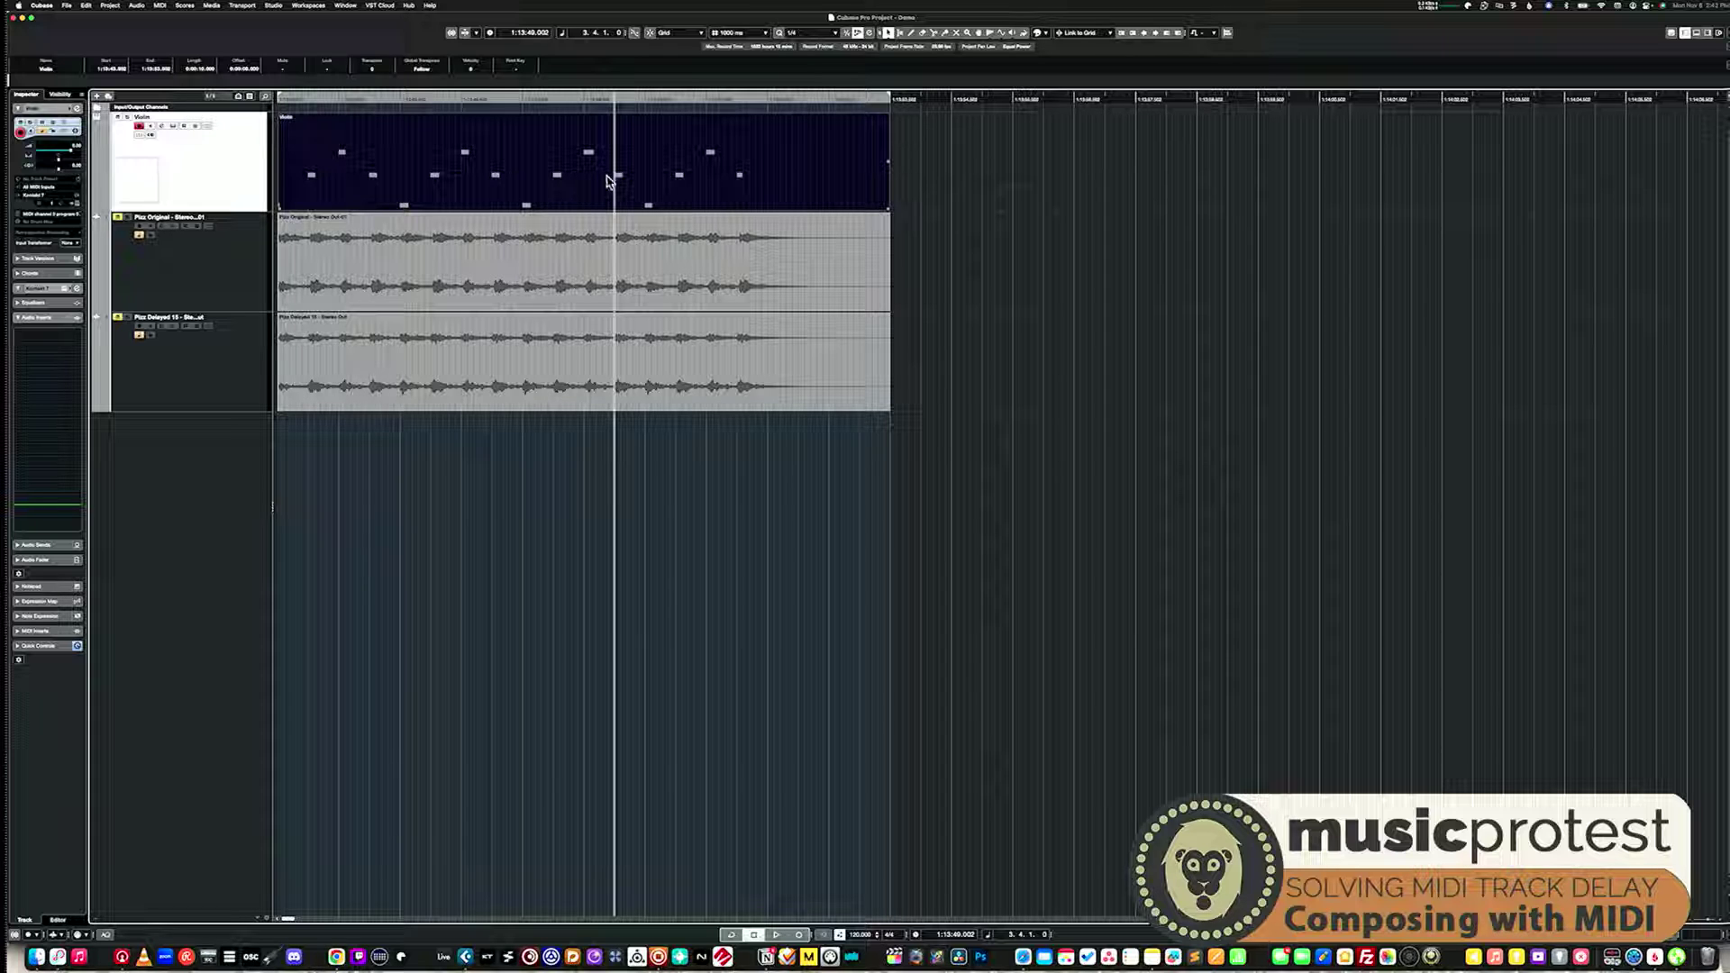
Zoom in to compare violin notes with the waveforms, then make Pizz Original the active track
key("h")
key("h")
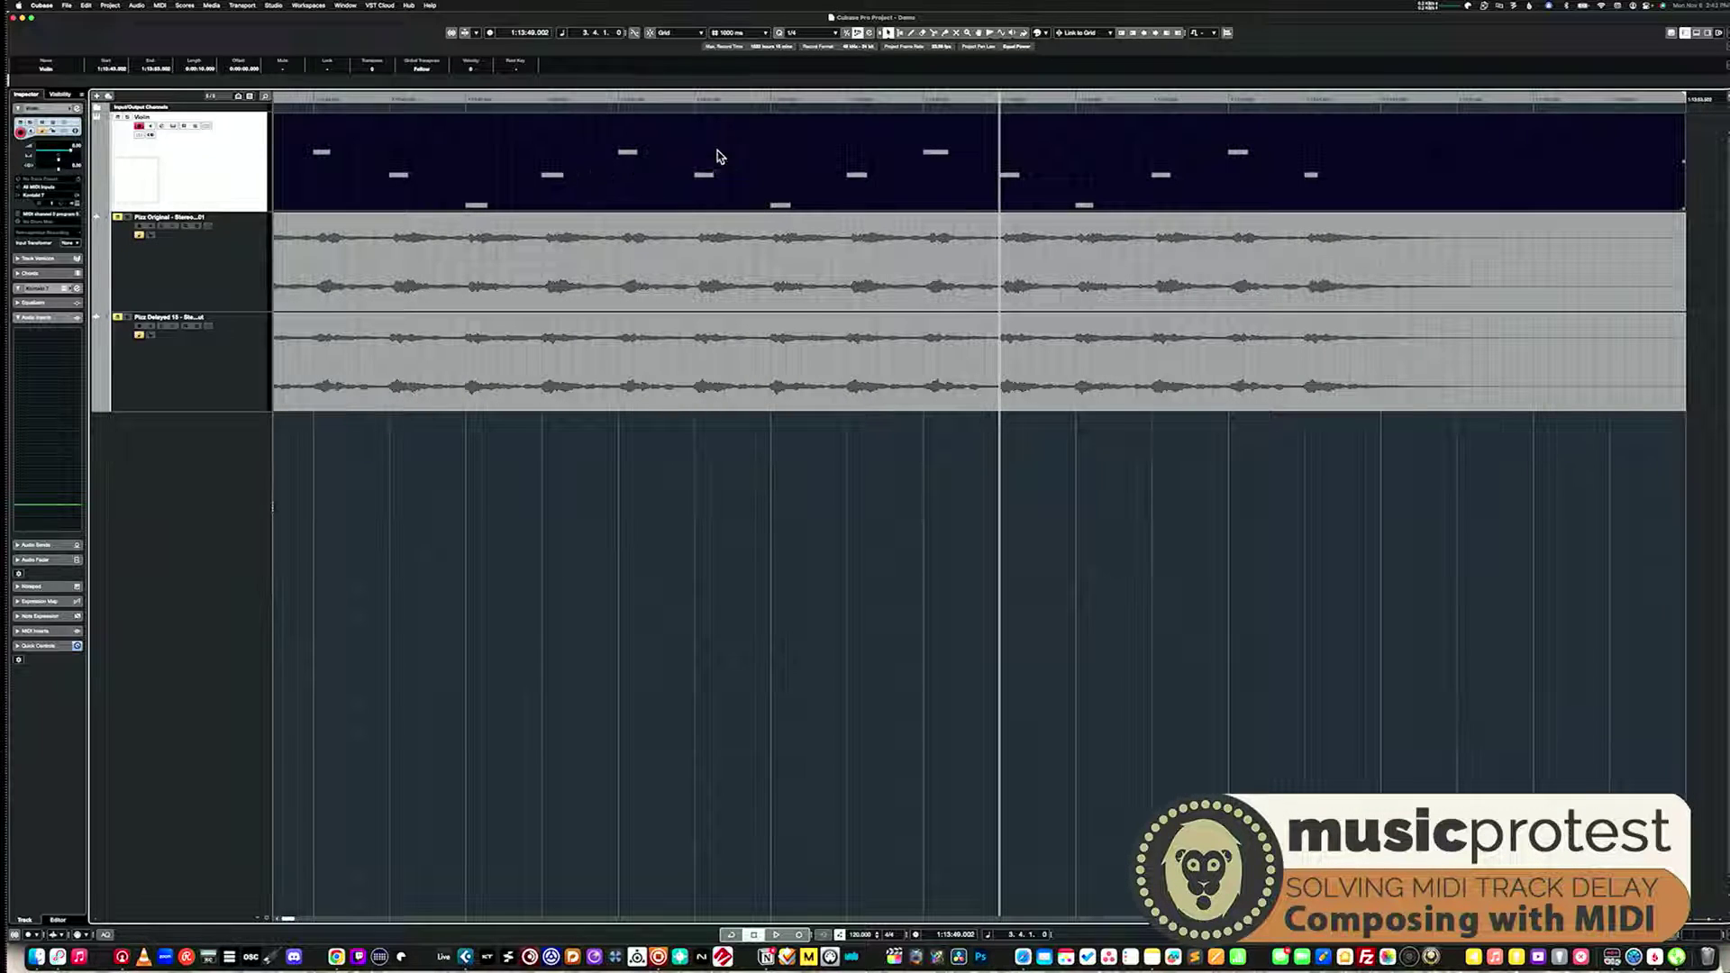
key("g")
key("g")
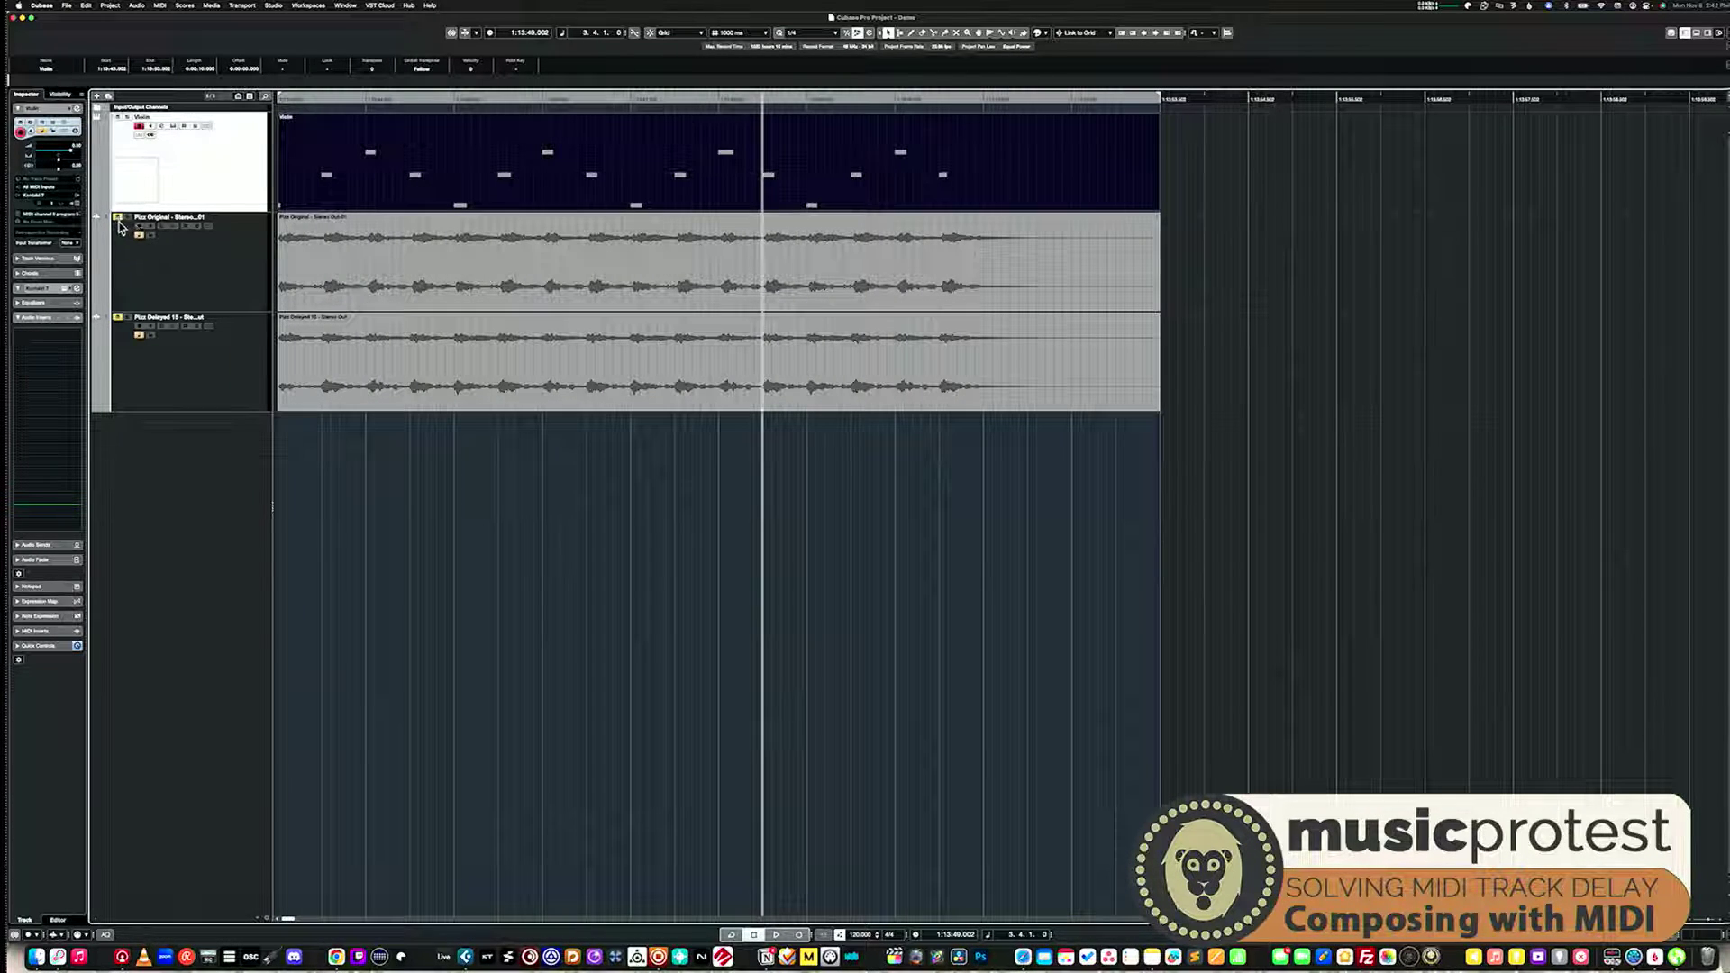
key("h")
key("h")
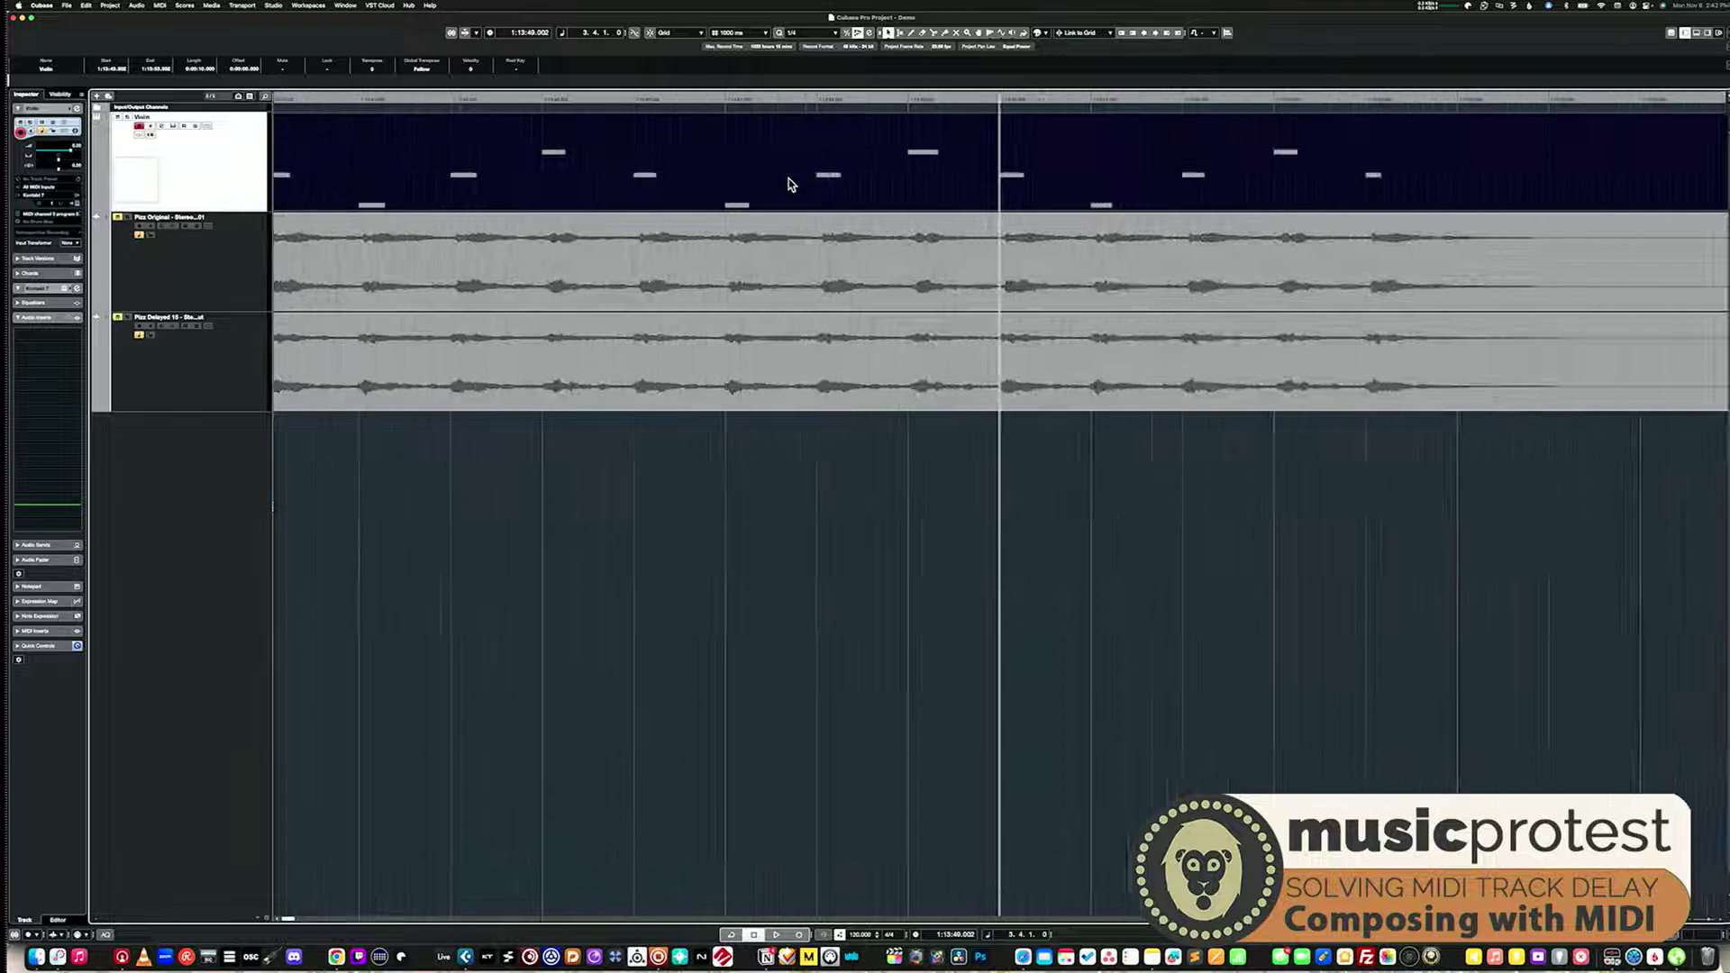
key("h")
key("h")
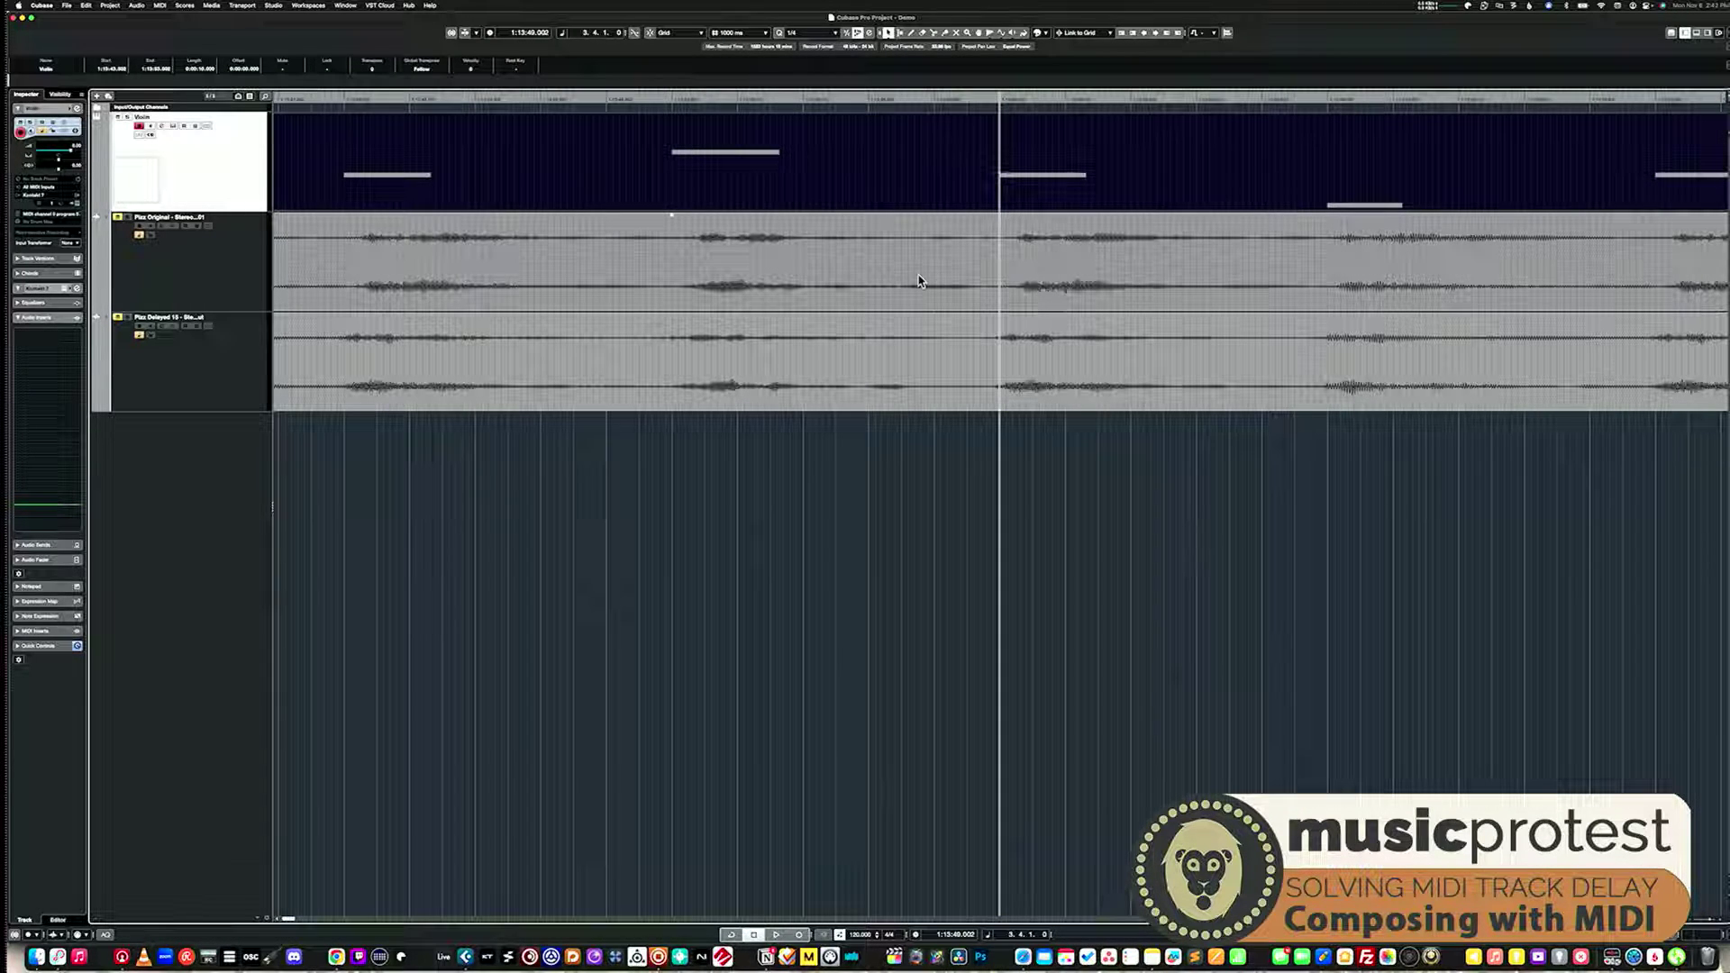
left_click(365, 262)
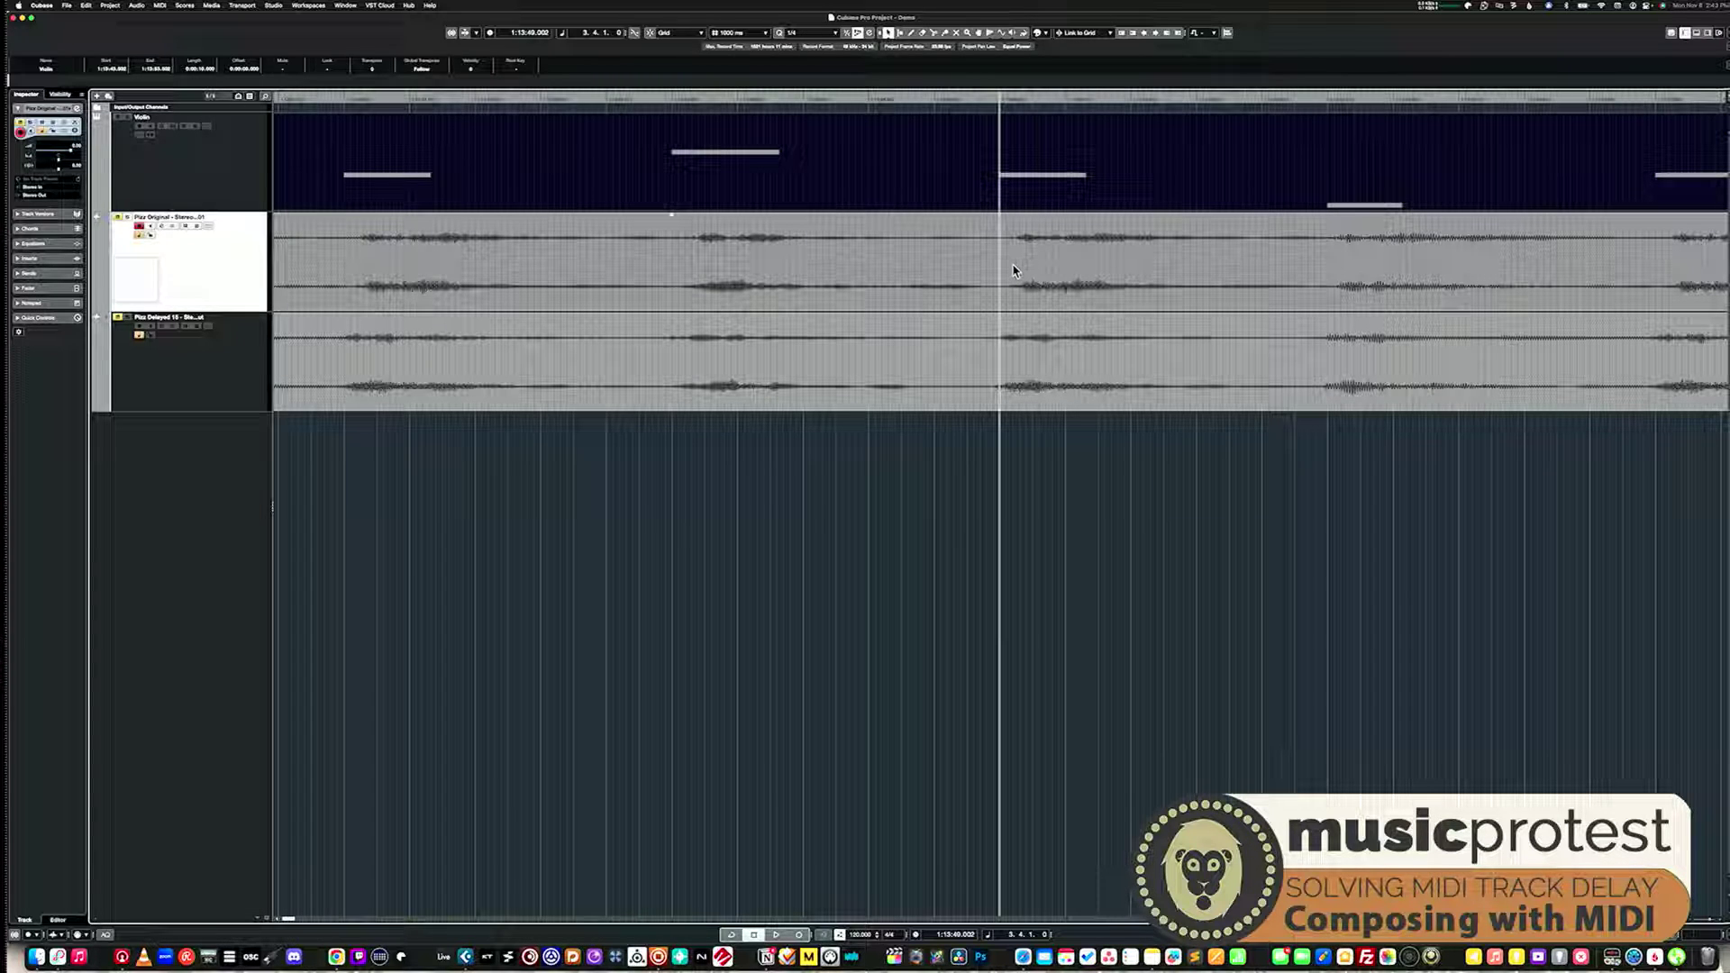
Enlarge the Pizz Original lane and select the Violin note starting at the playhead
key("h")
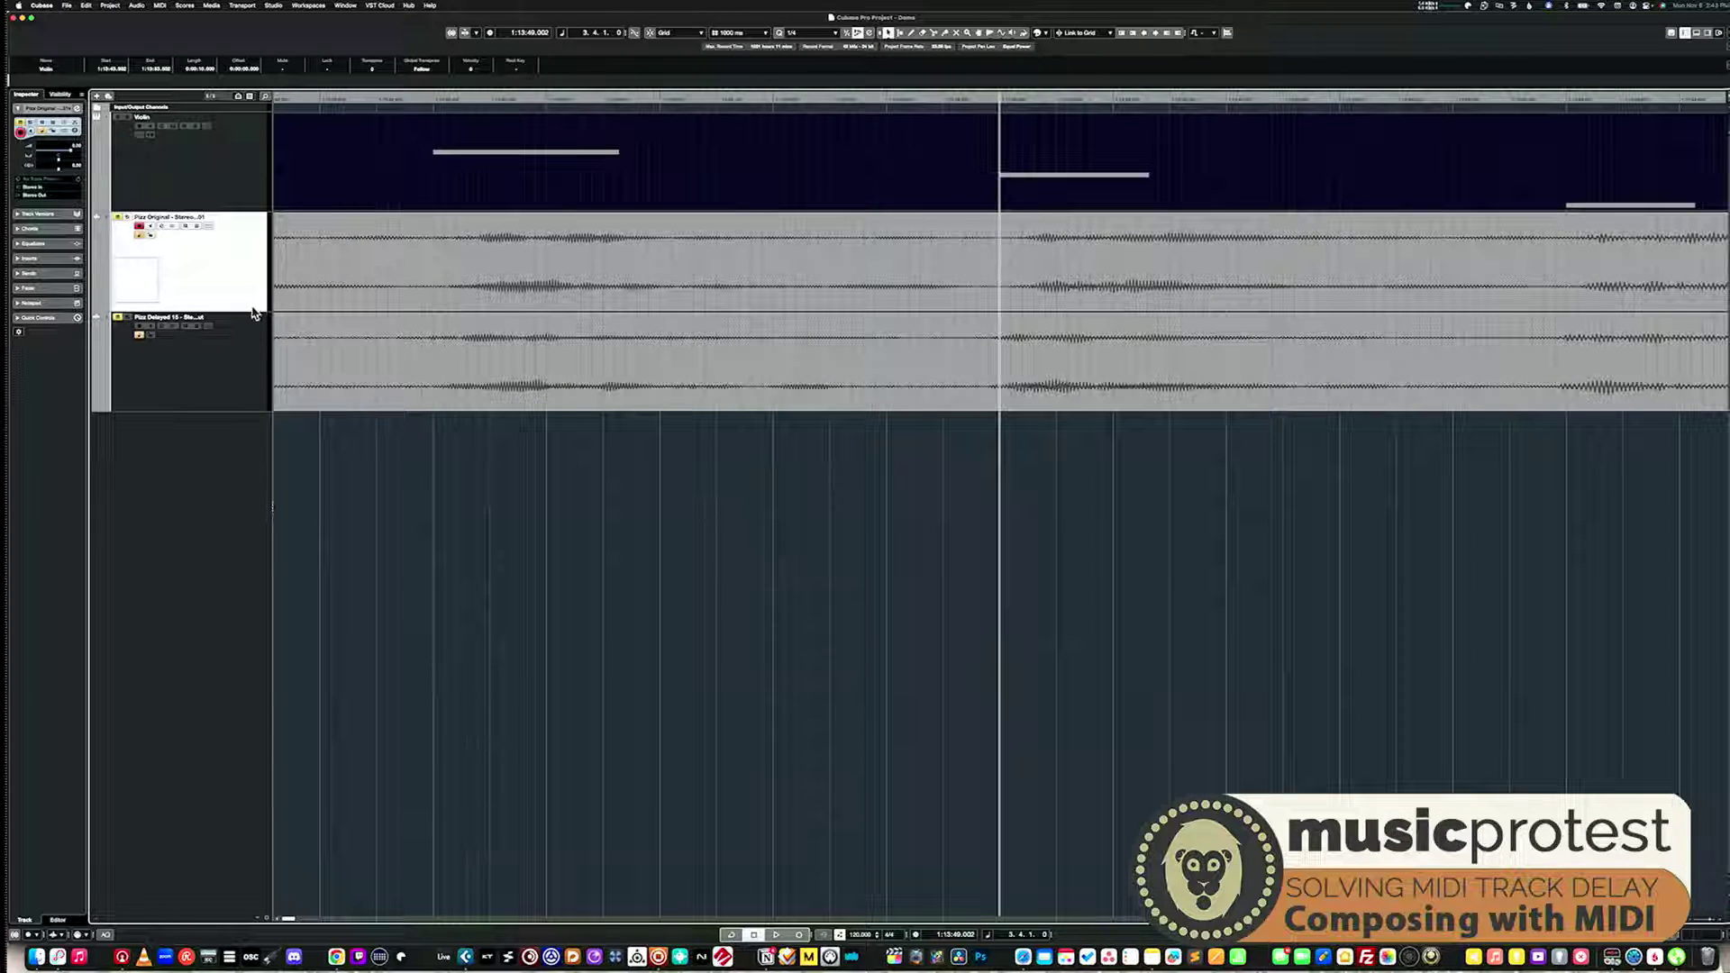
left_click_drag(253, 313, 249, 536)
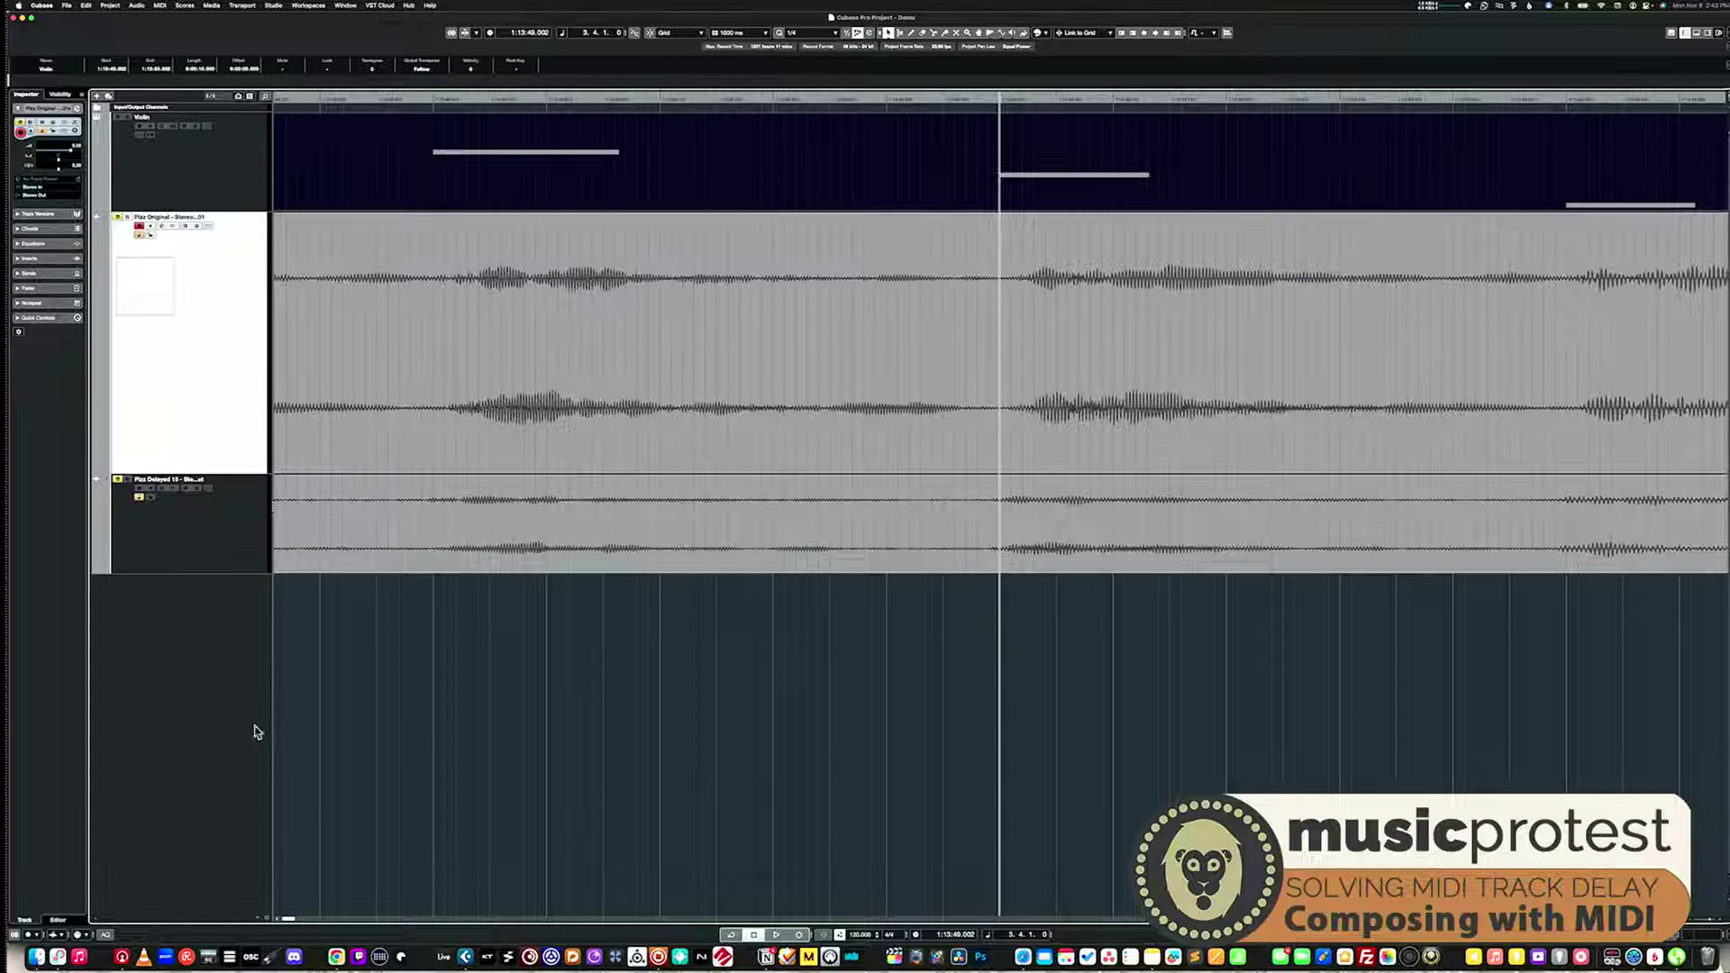
left_click(1003, 173)
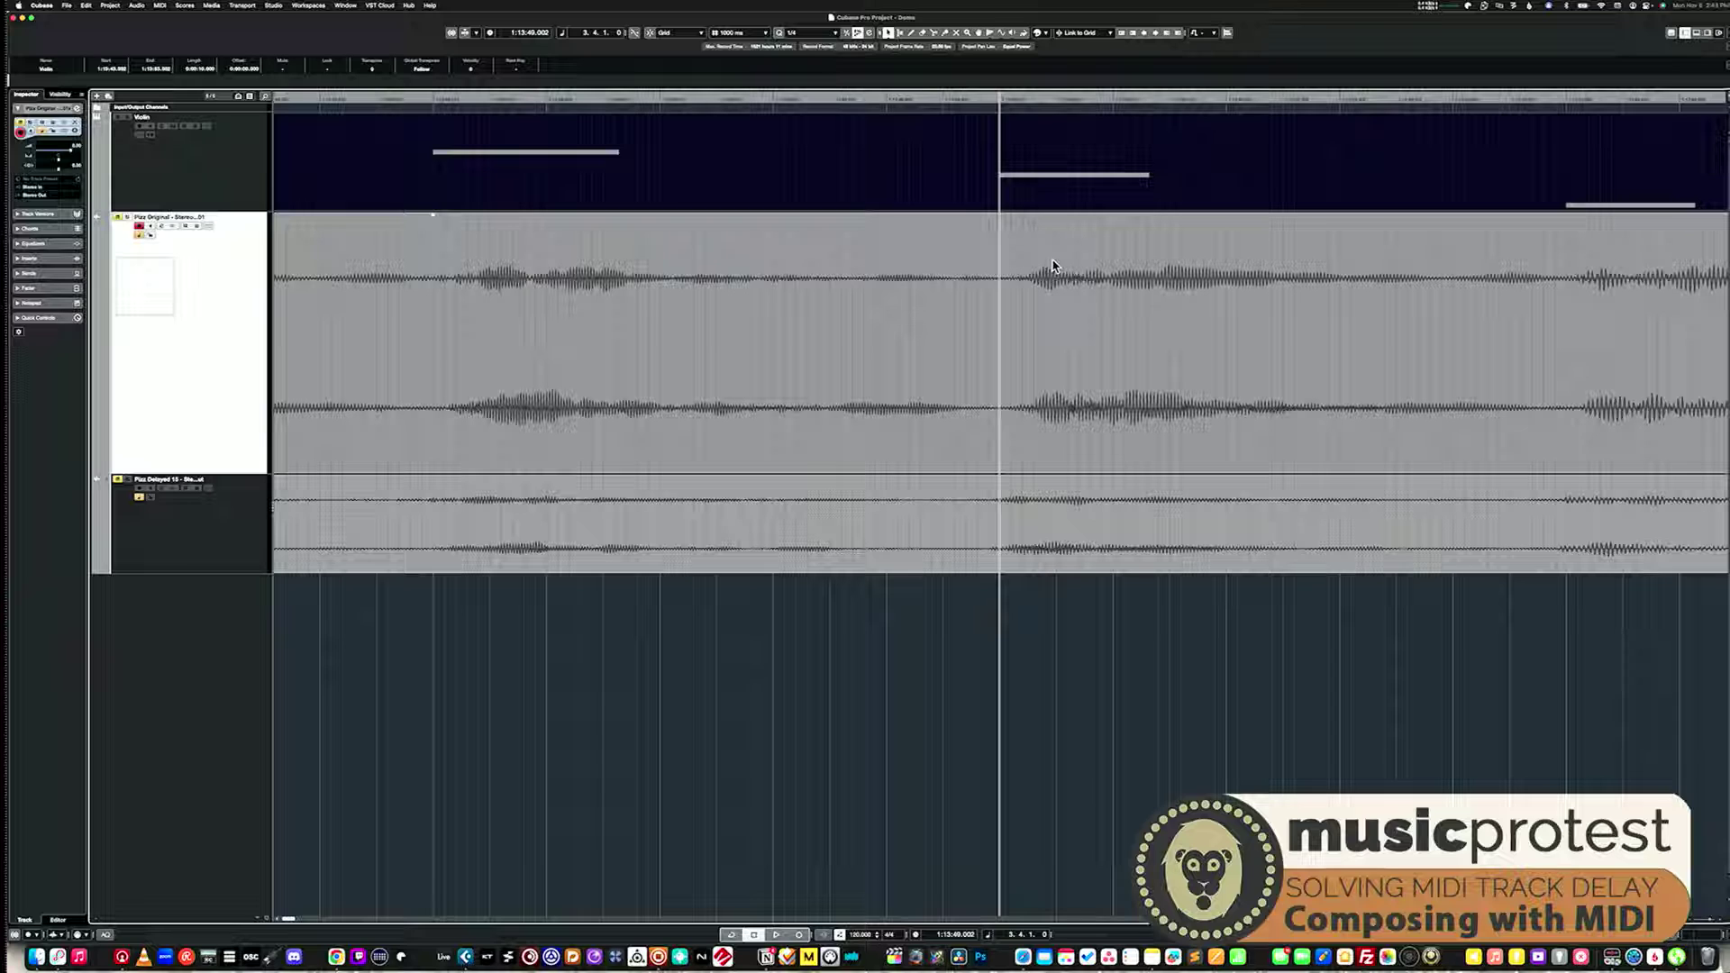
Play the passage twice to hear the Violin notes against the pizzicato recordings
key("g")
key("g")
key("g")
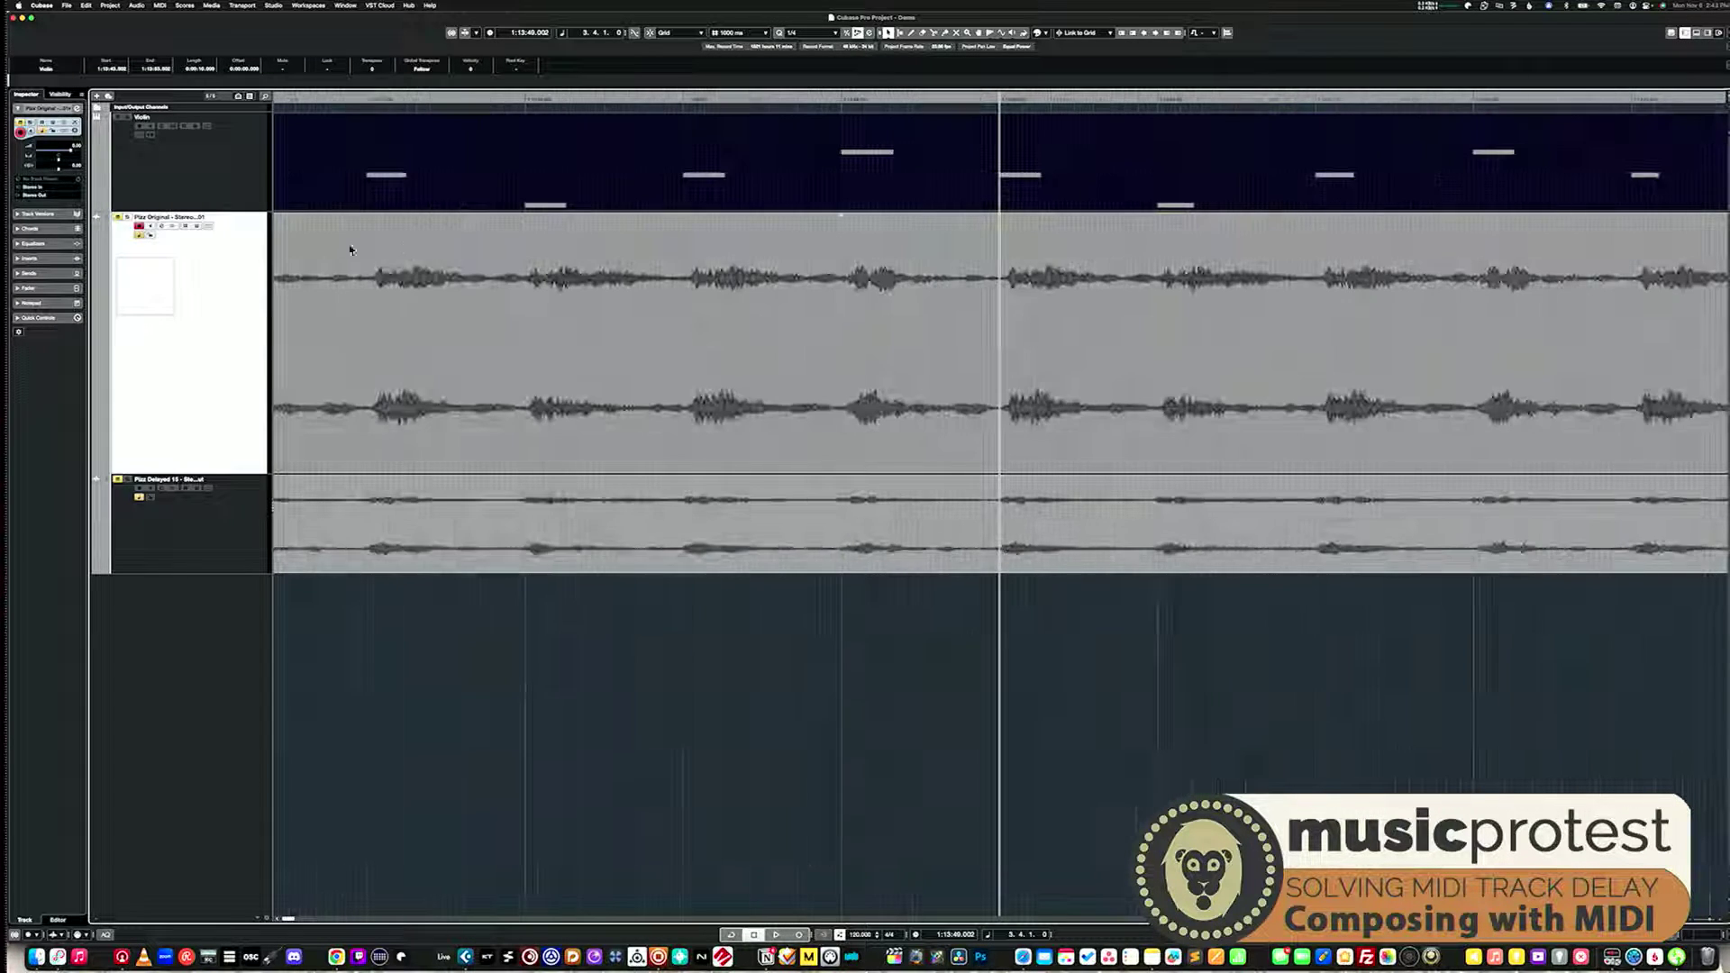
key("g")
key("g")
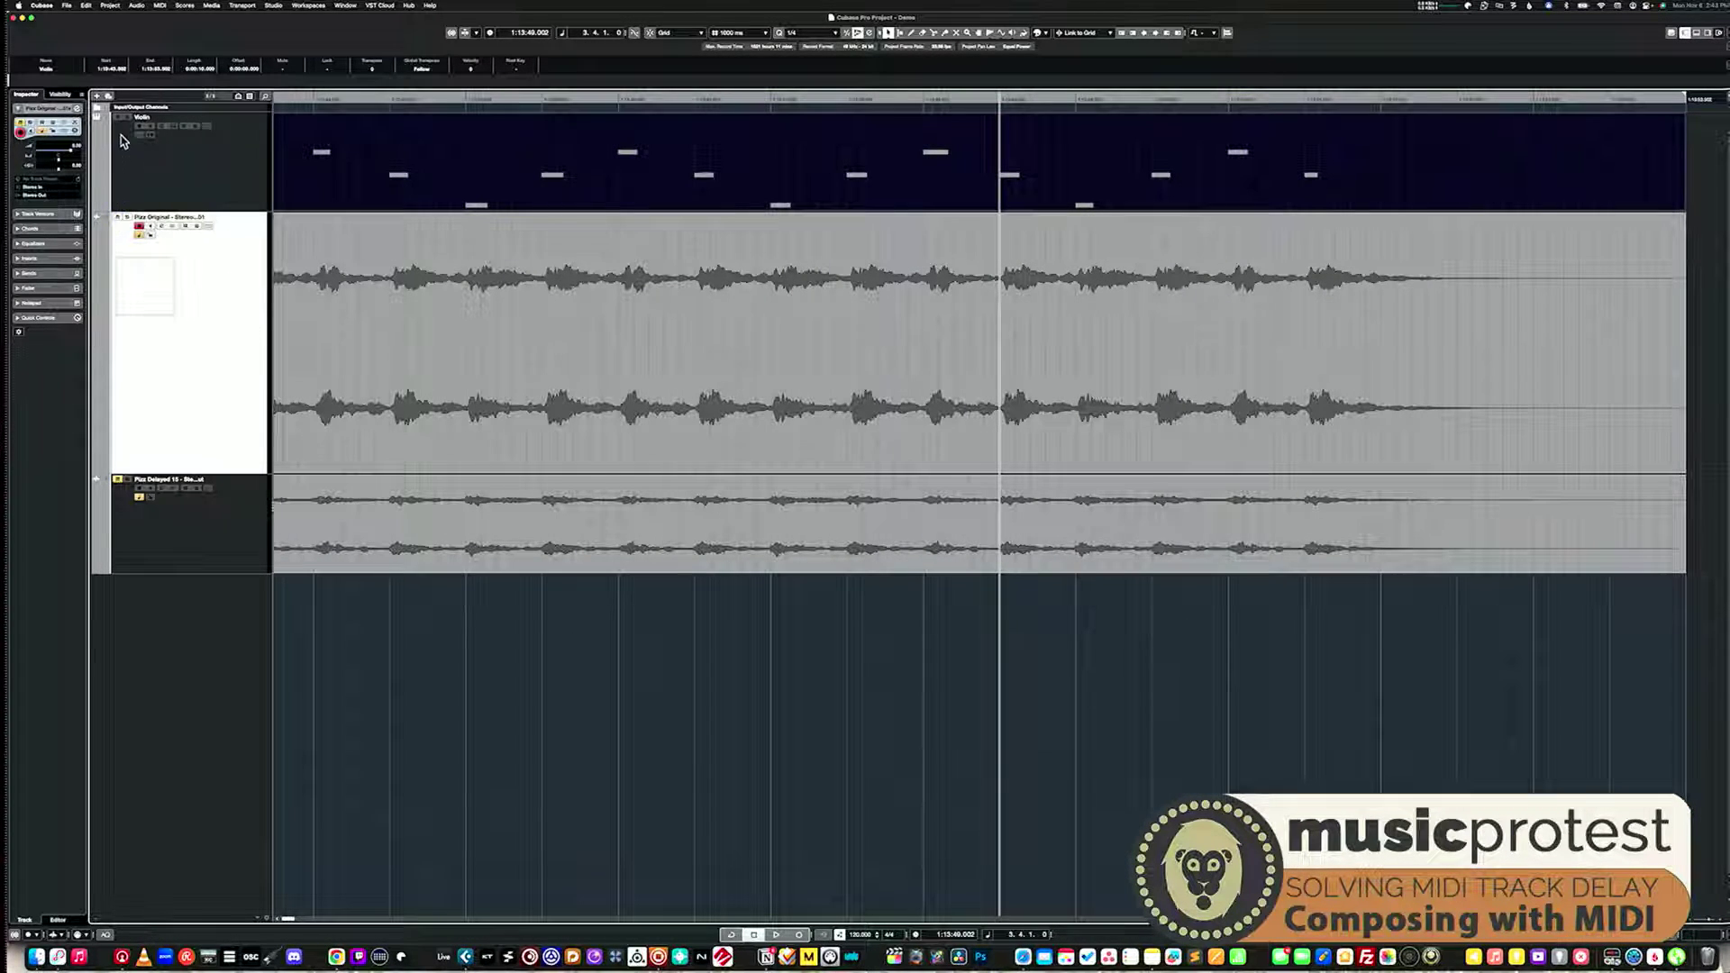
left_click(118, 117)
key("space")
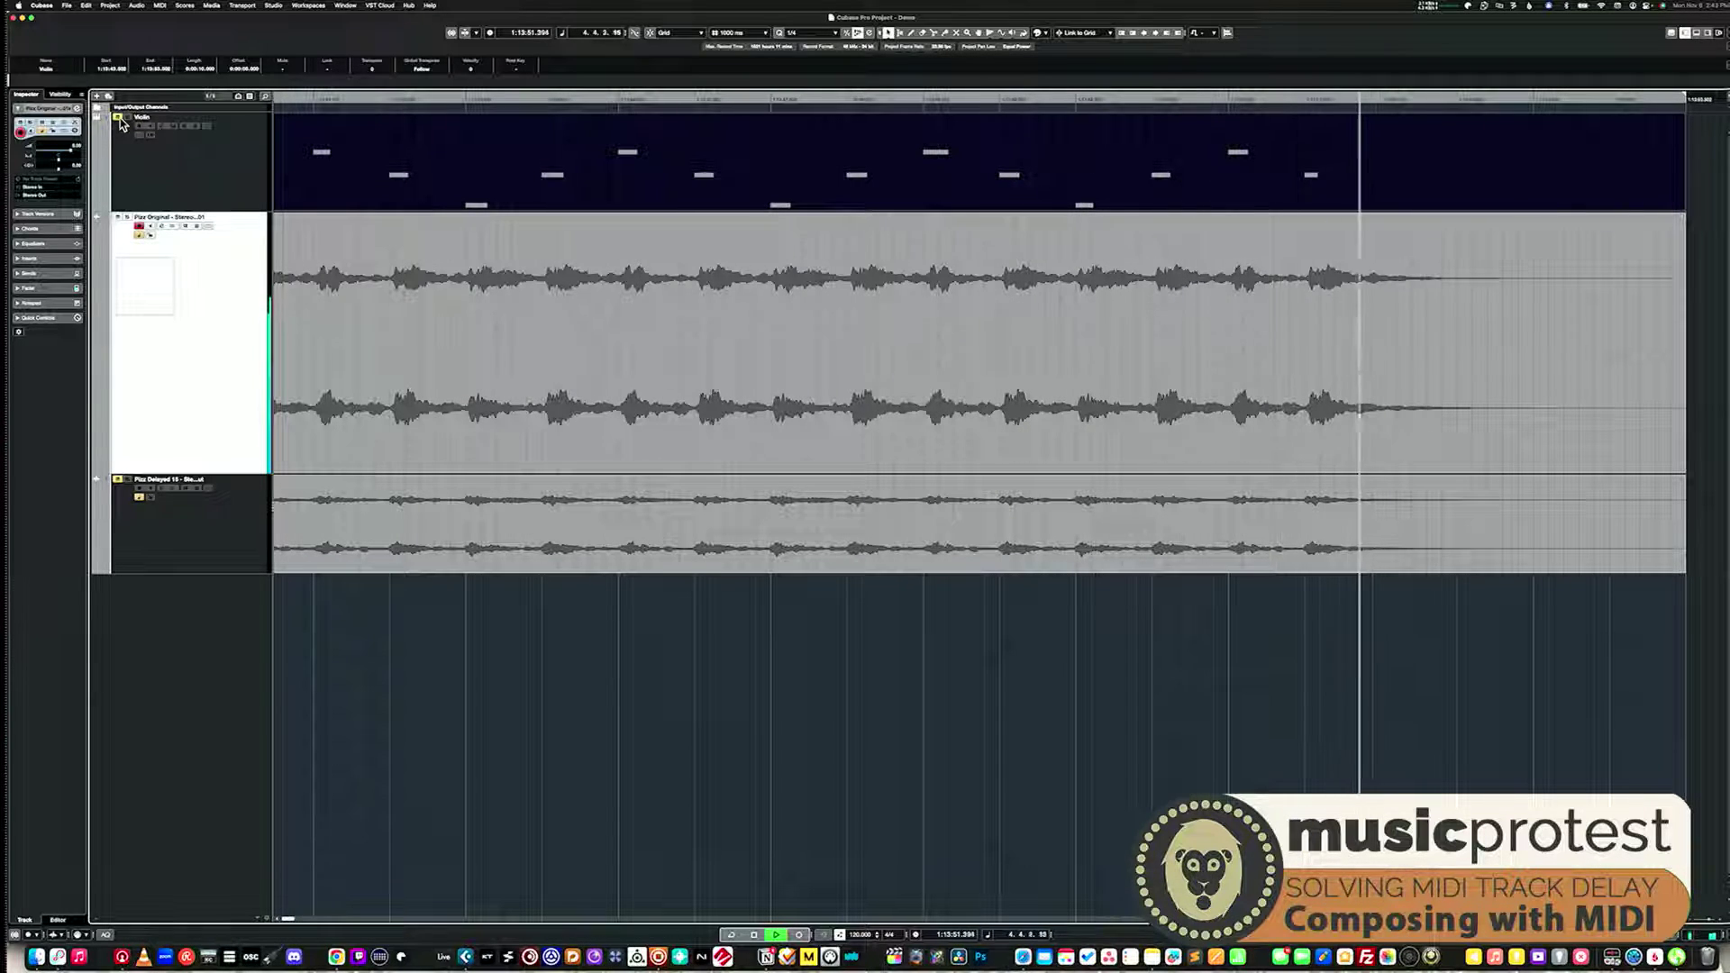
key("space")
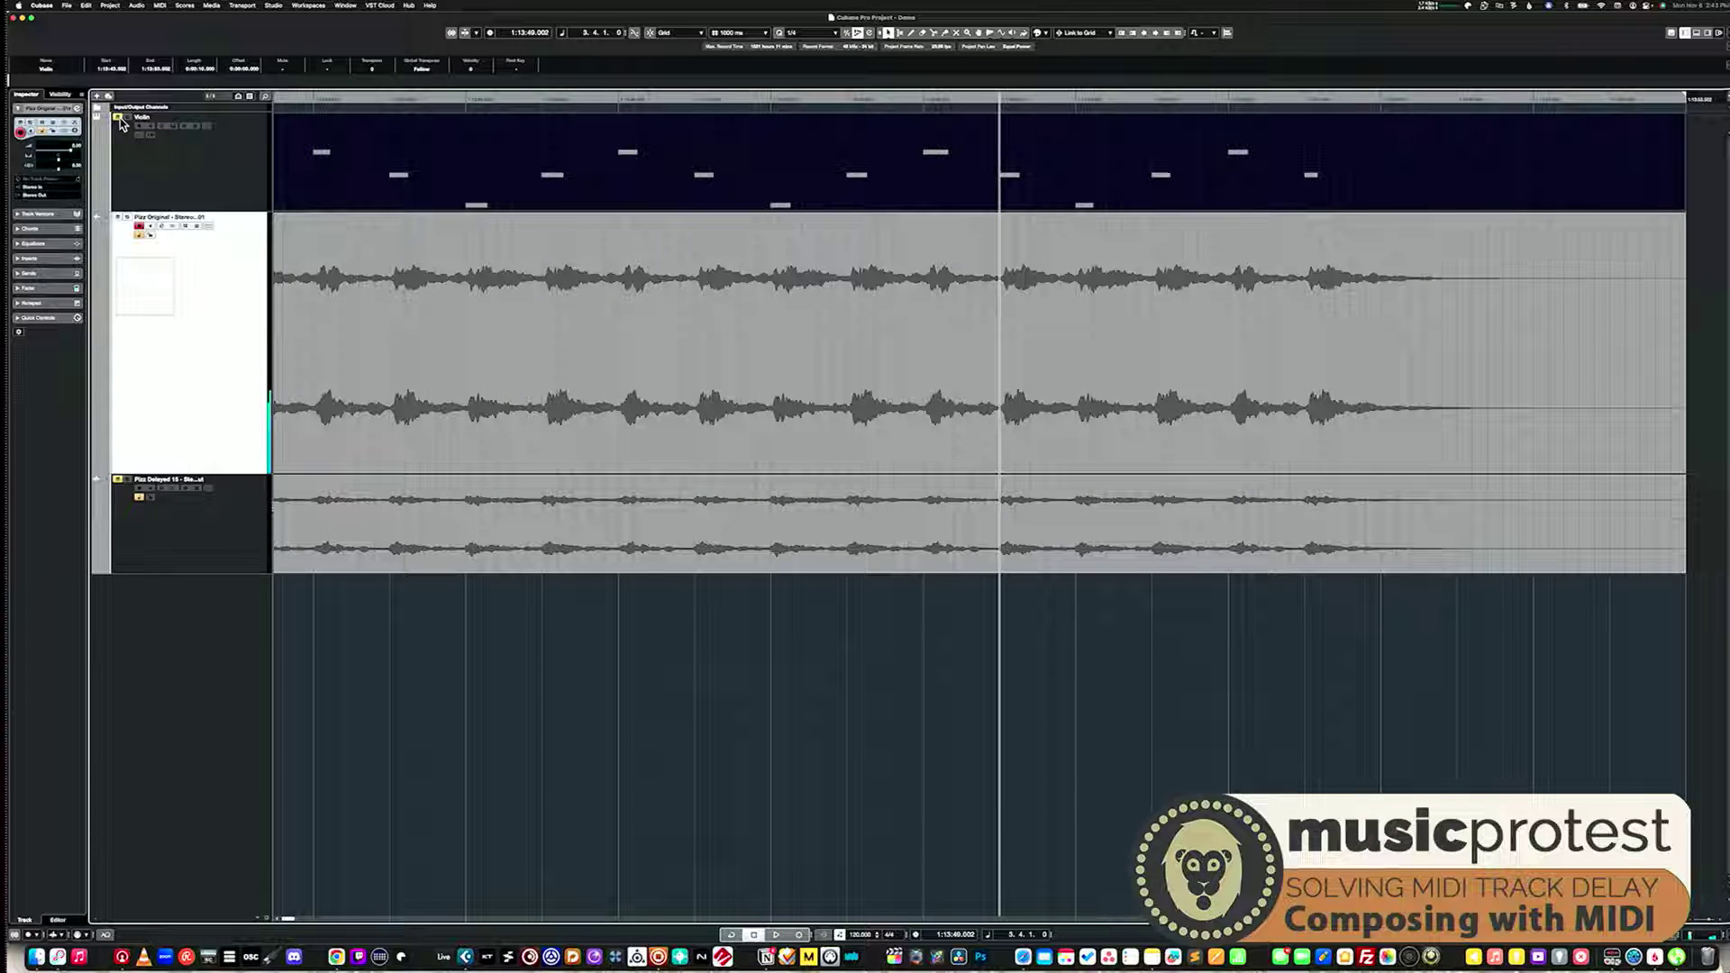
key("space")
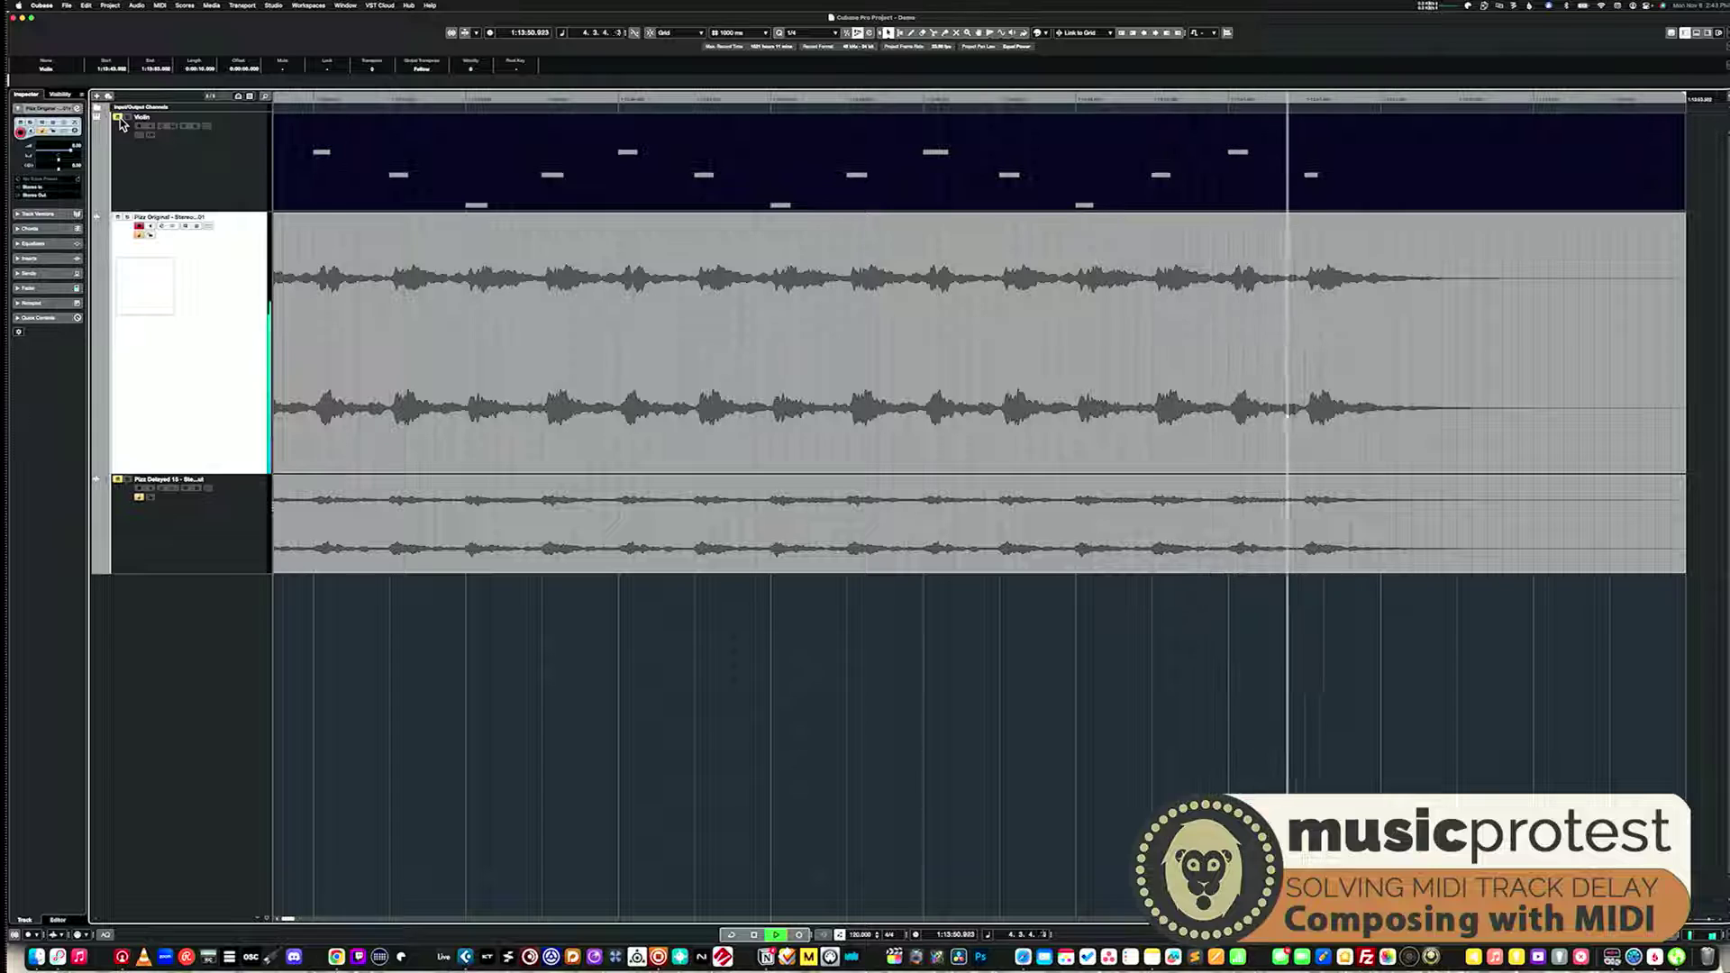
key("space")
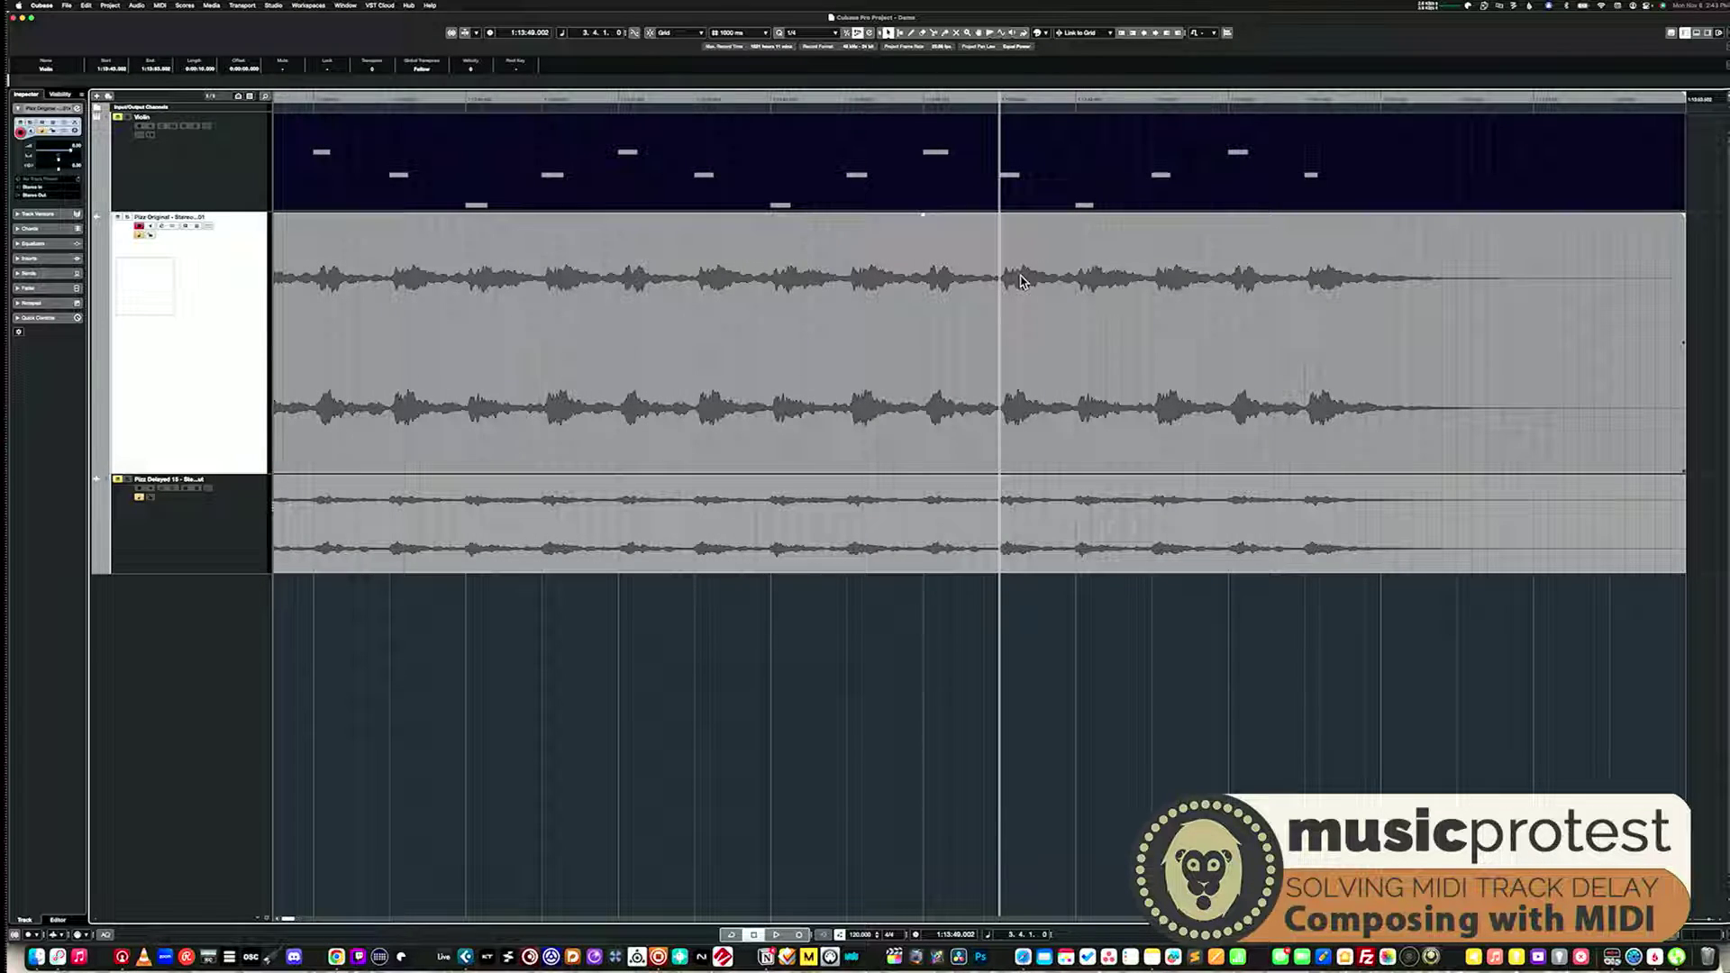
key("h")
key("h")
key("h")
key("h")
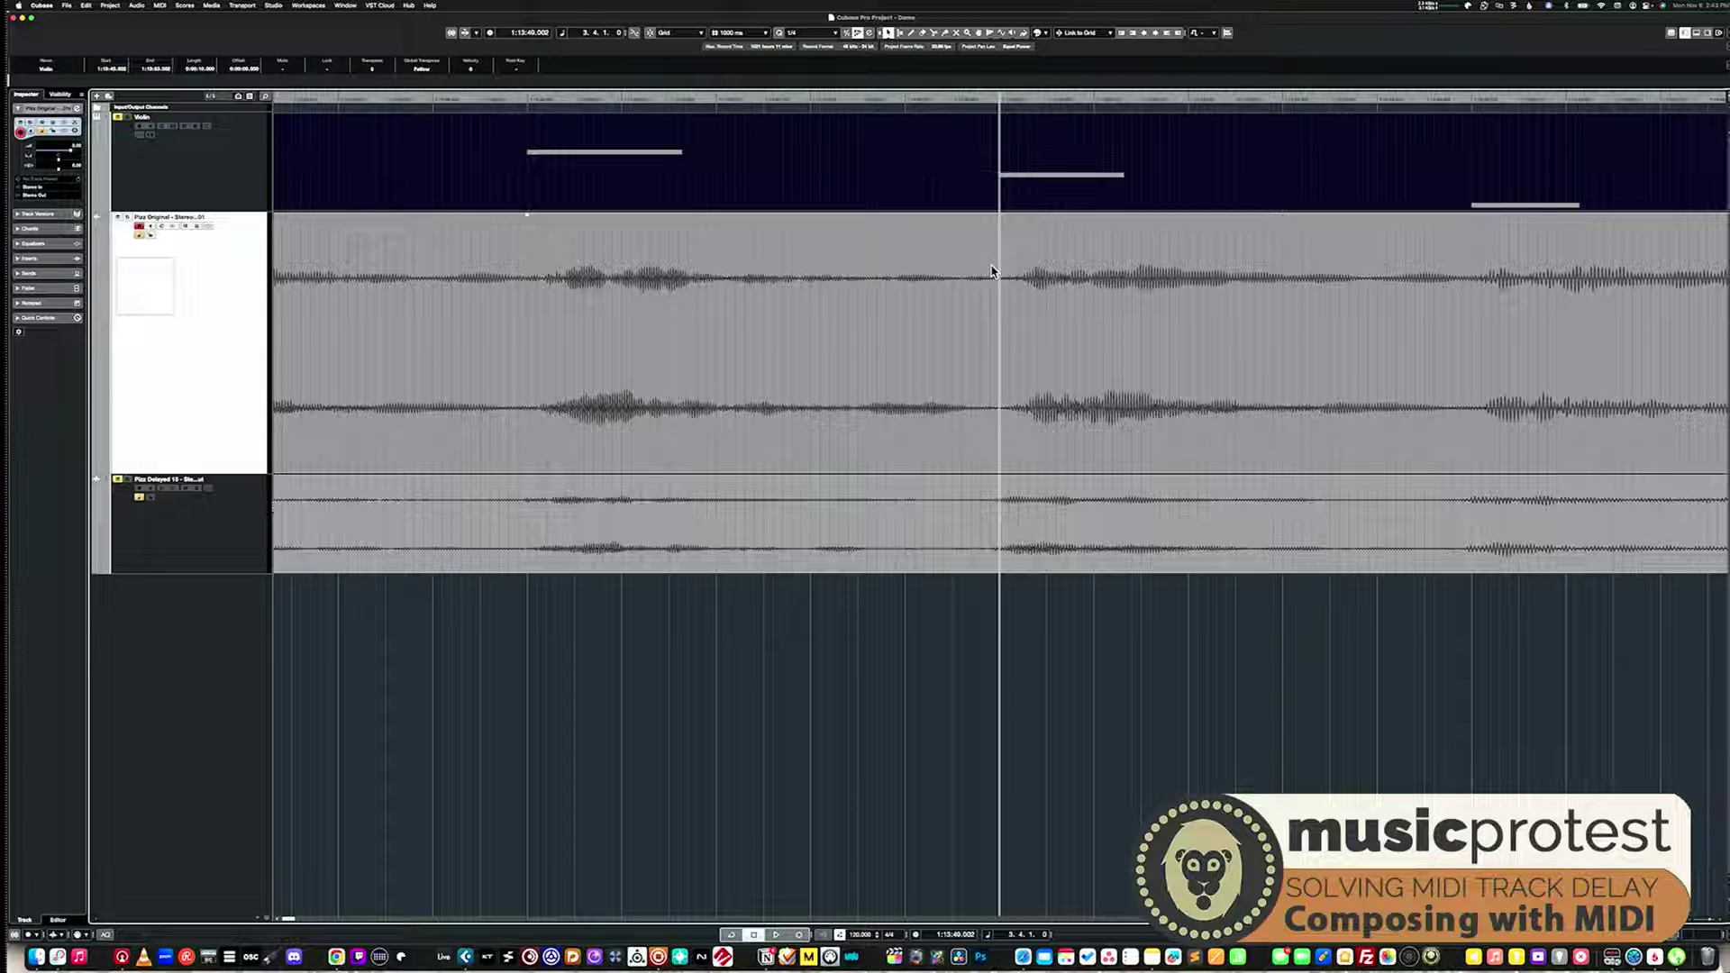
Select the delayed pizzicato event and toggle the main time display between seconds and bars
left_click(1034, 503)
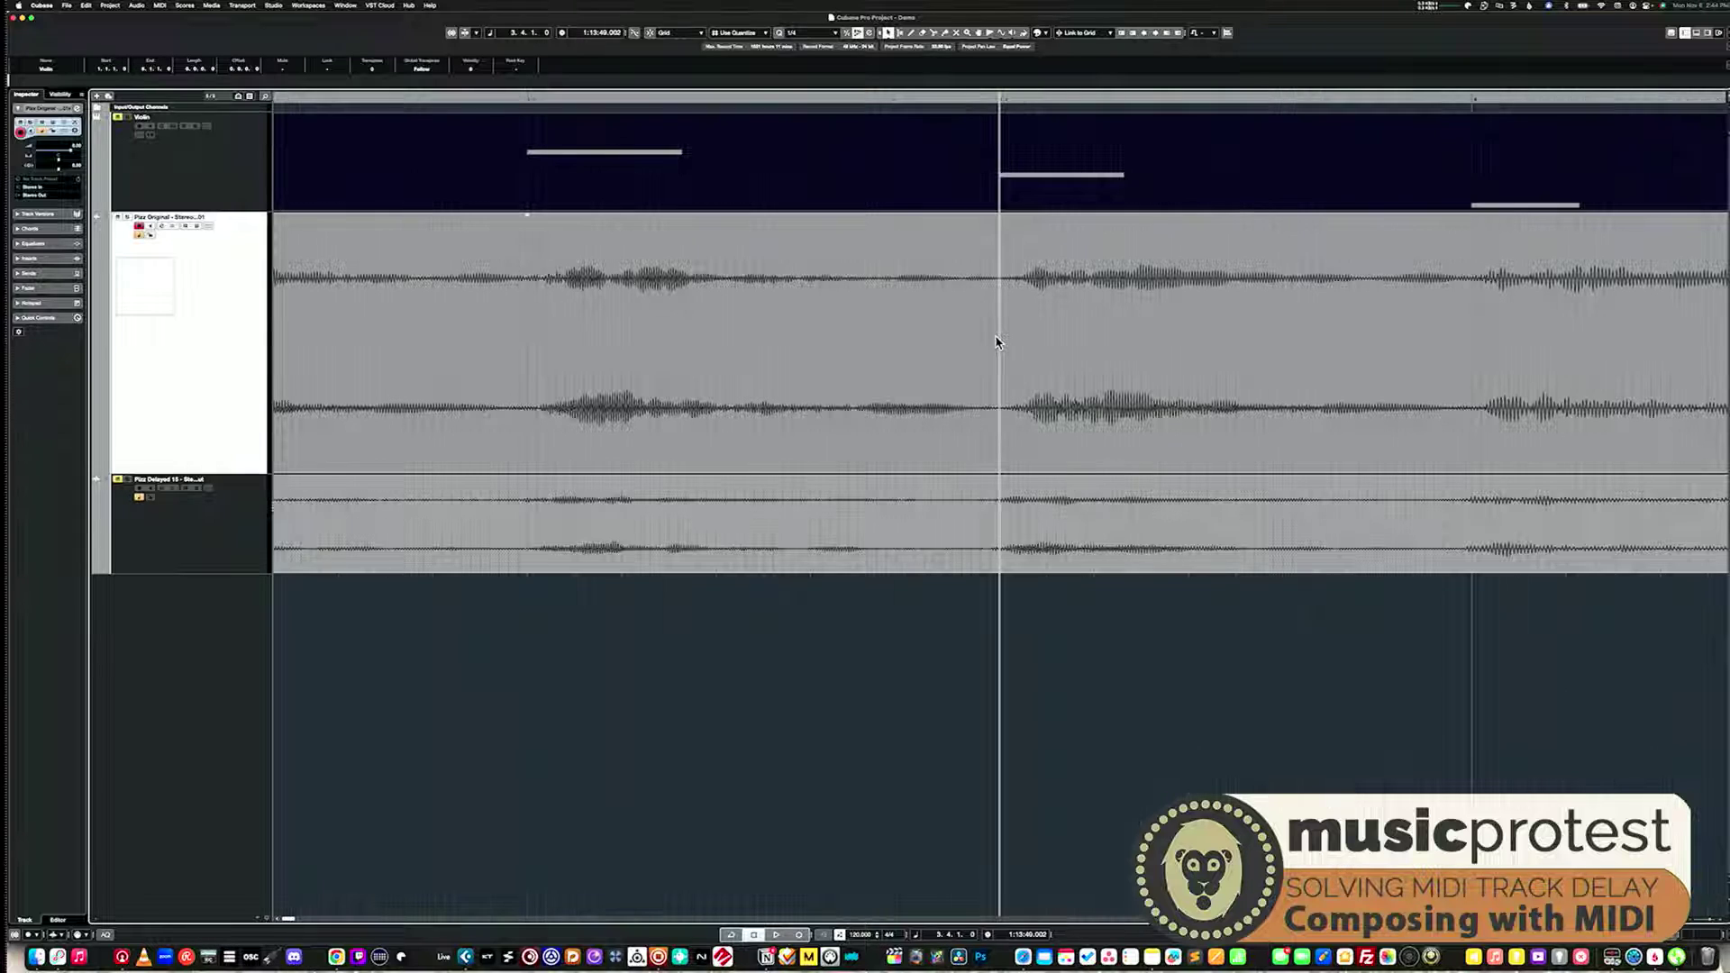
key("period")
key("alt+x")
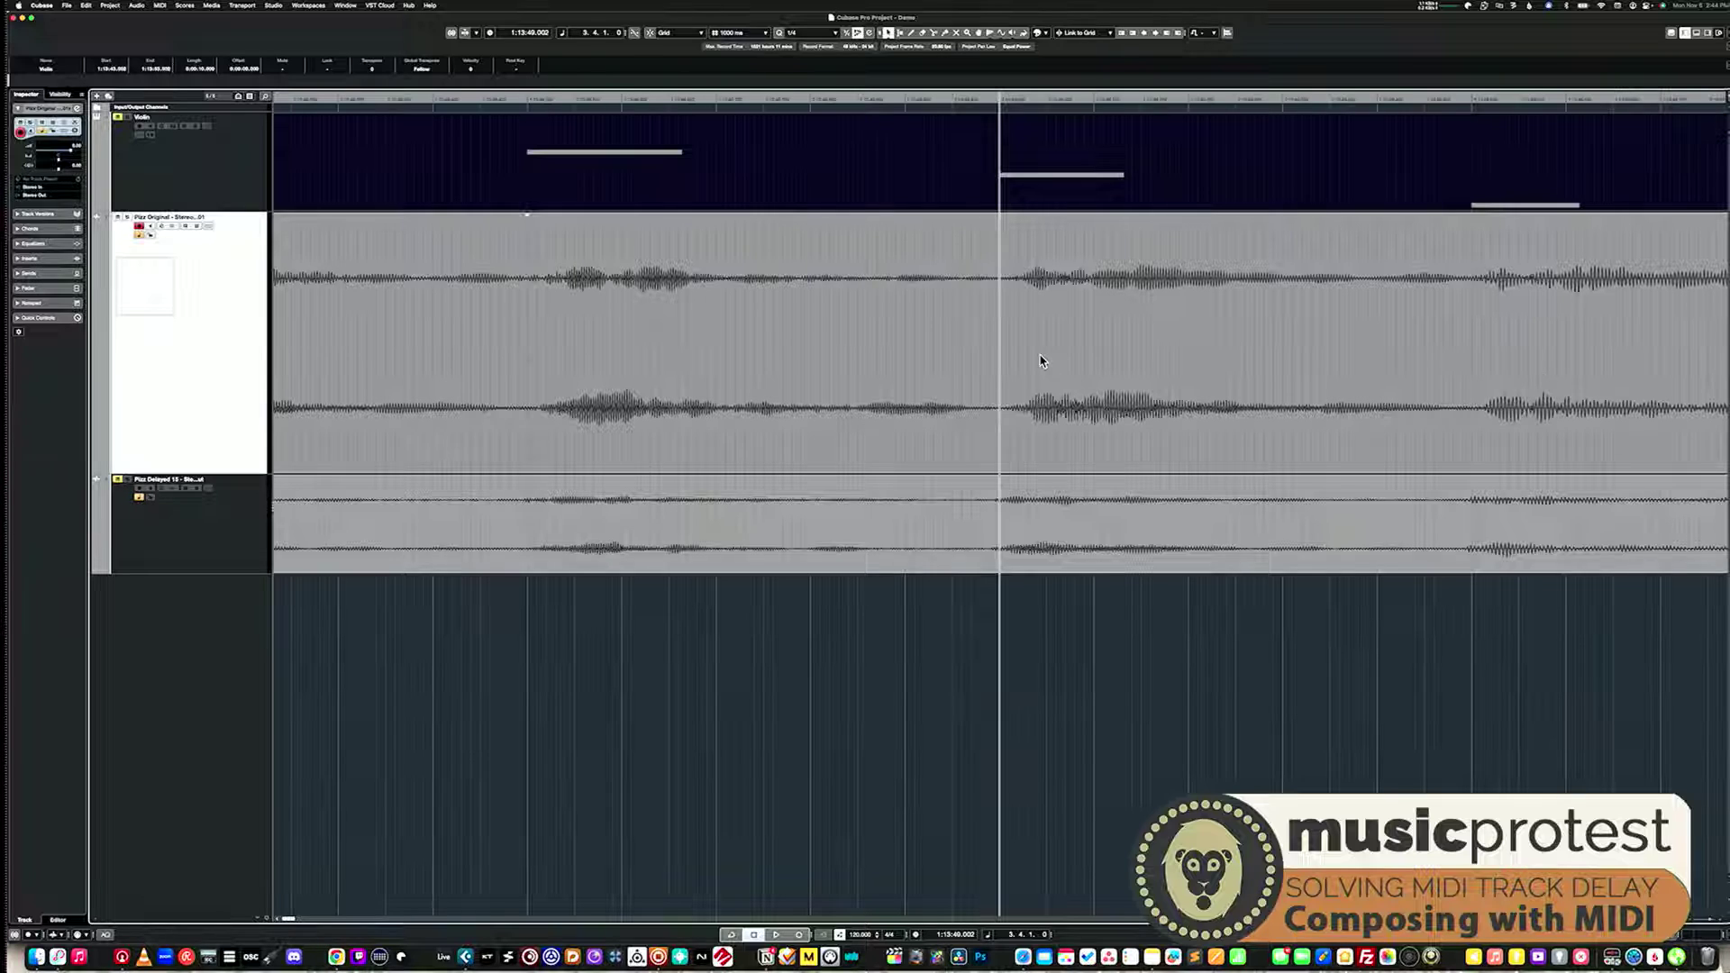
key("alt+x")
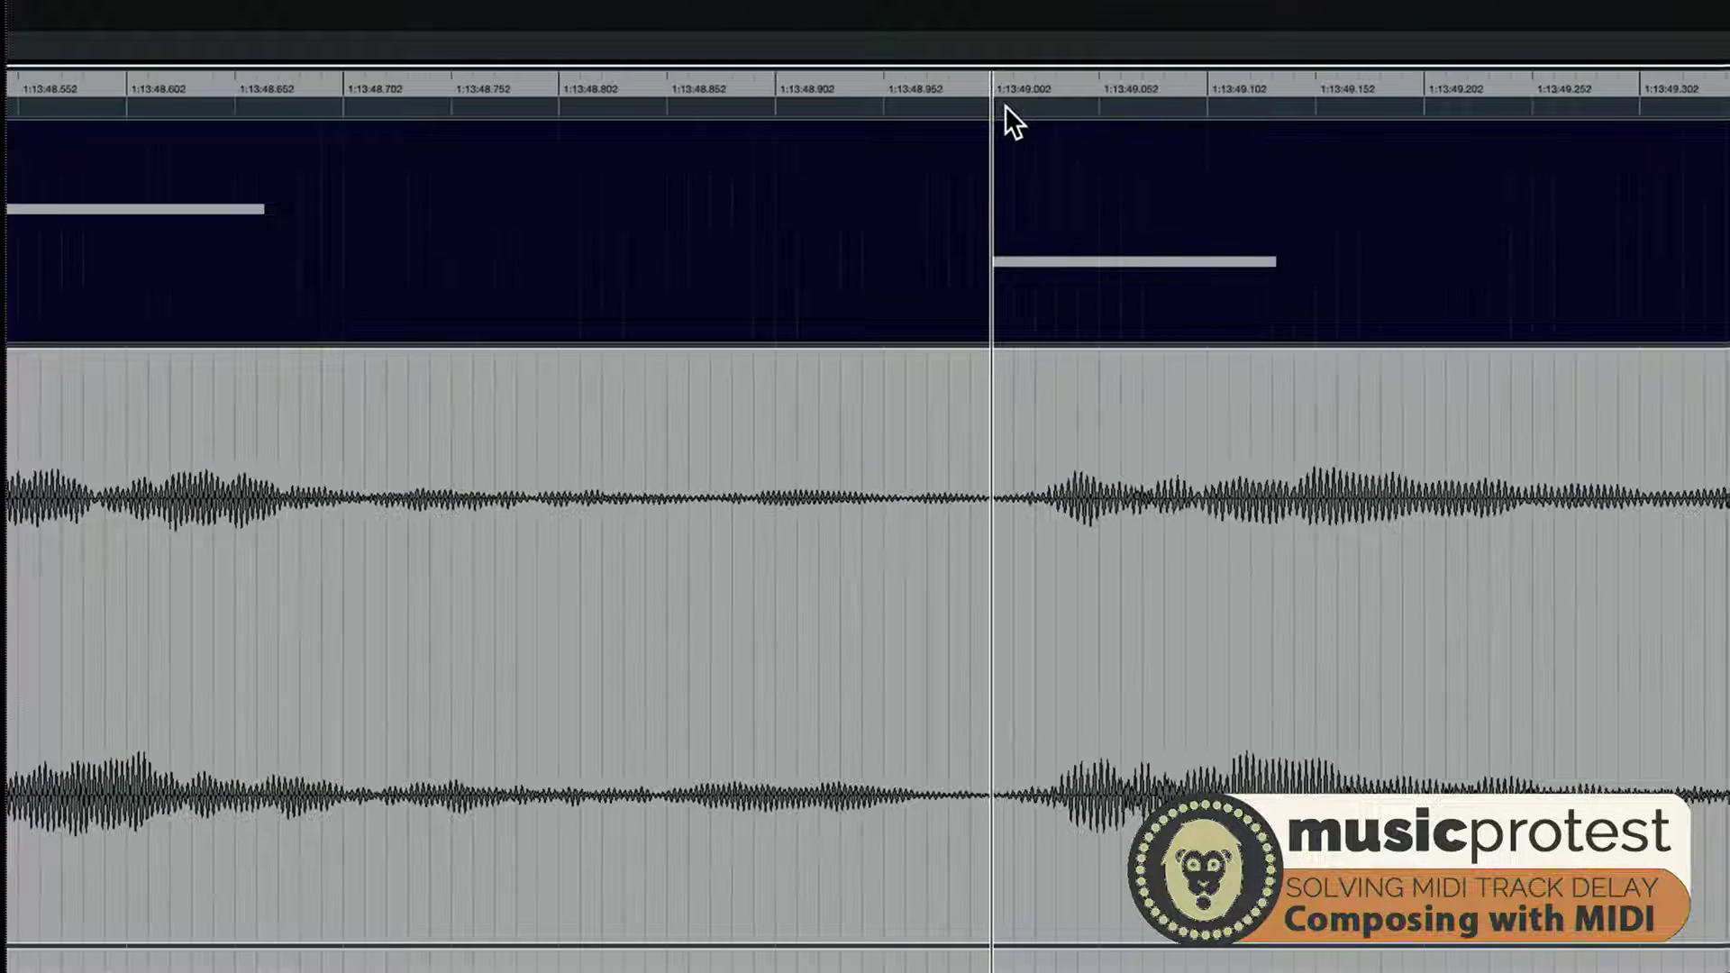
key("alt+x")
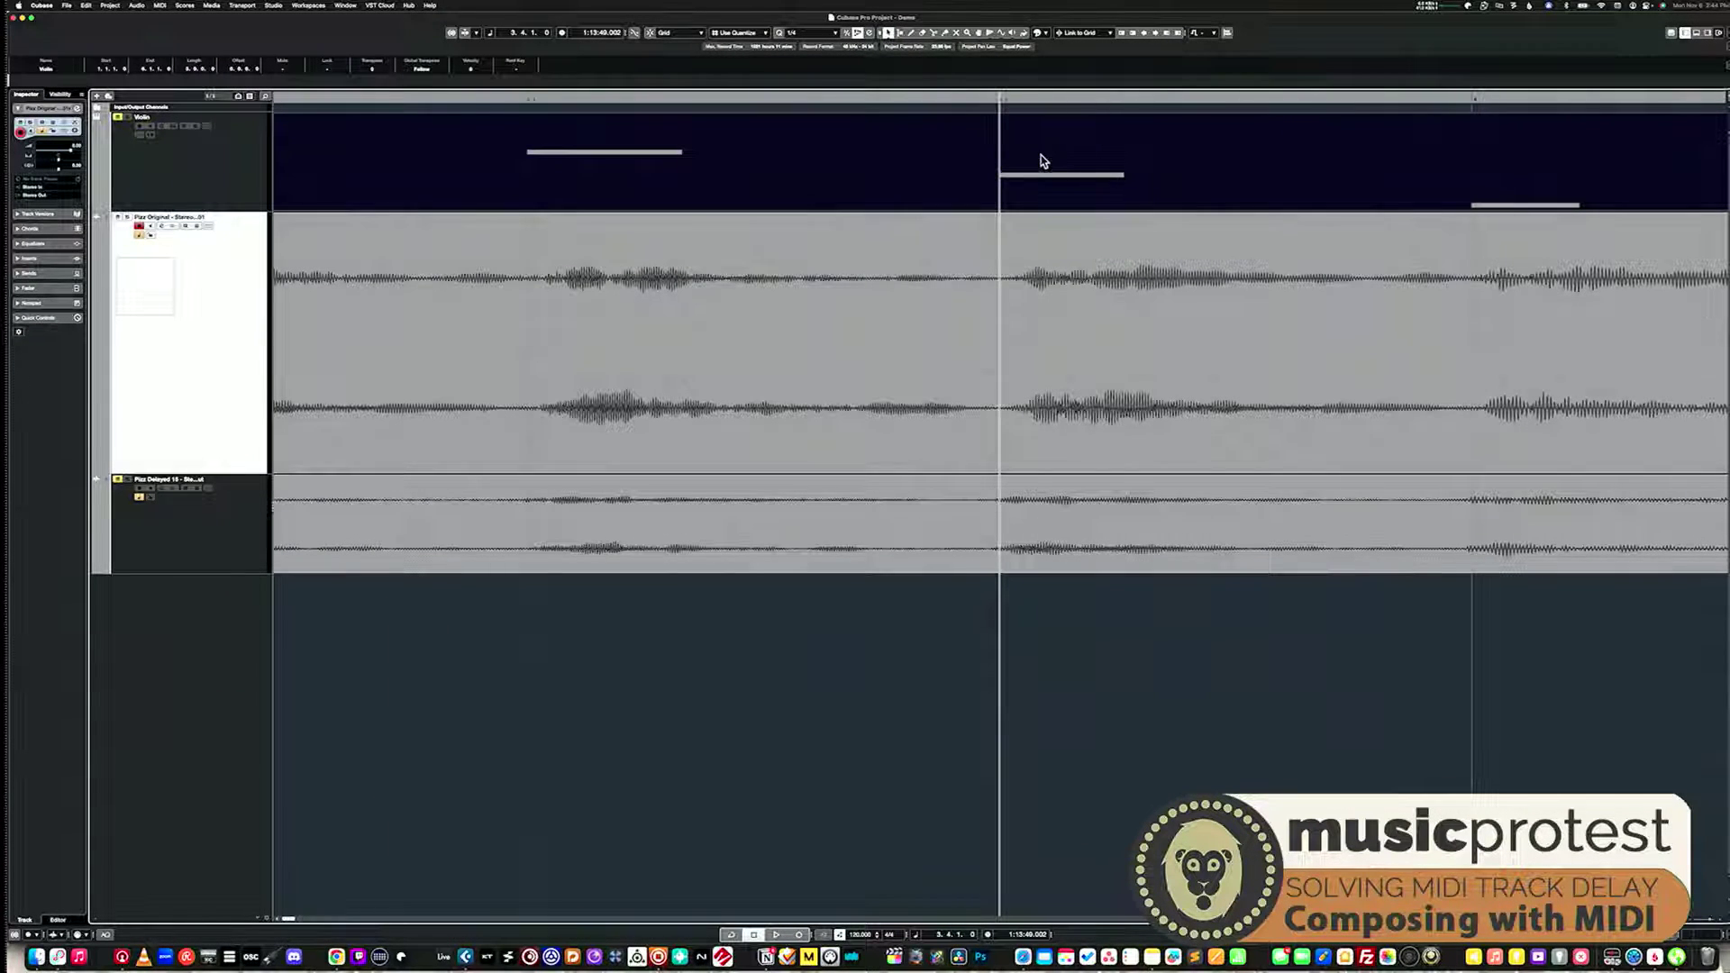
Move the playhead to 3.4.1.31 and back to 3.4.1.0, then show the timeline in seconds
left_click(1030, 100)
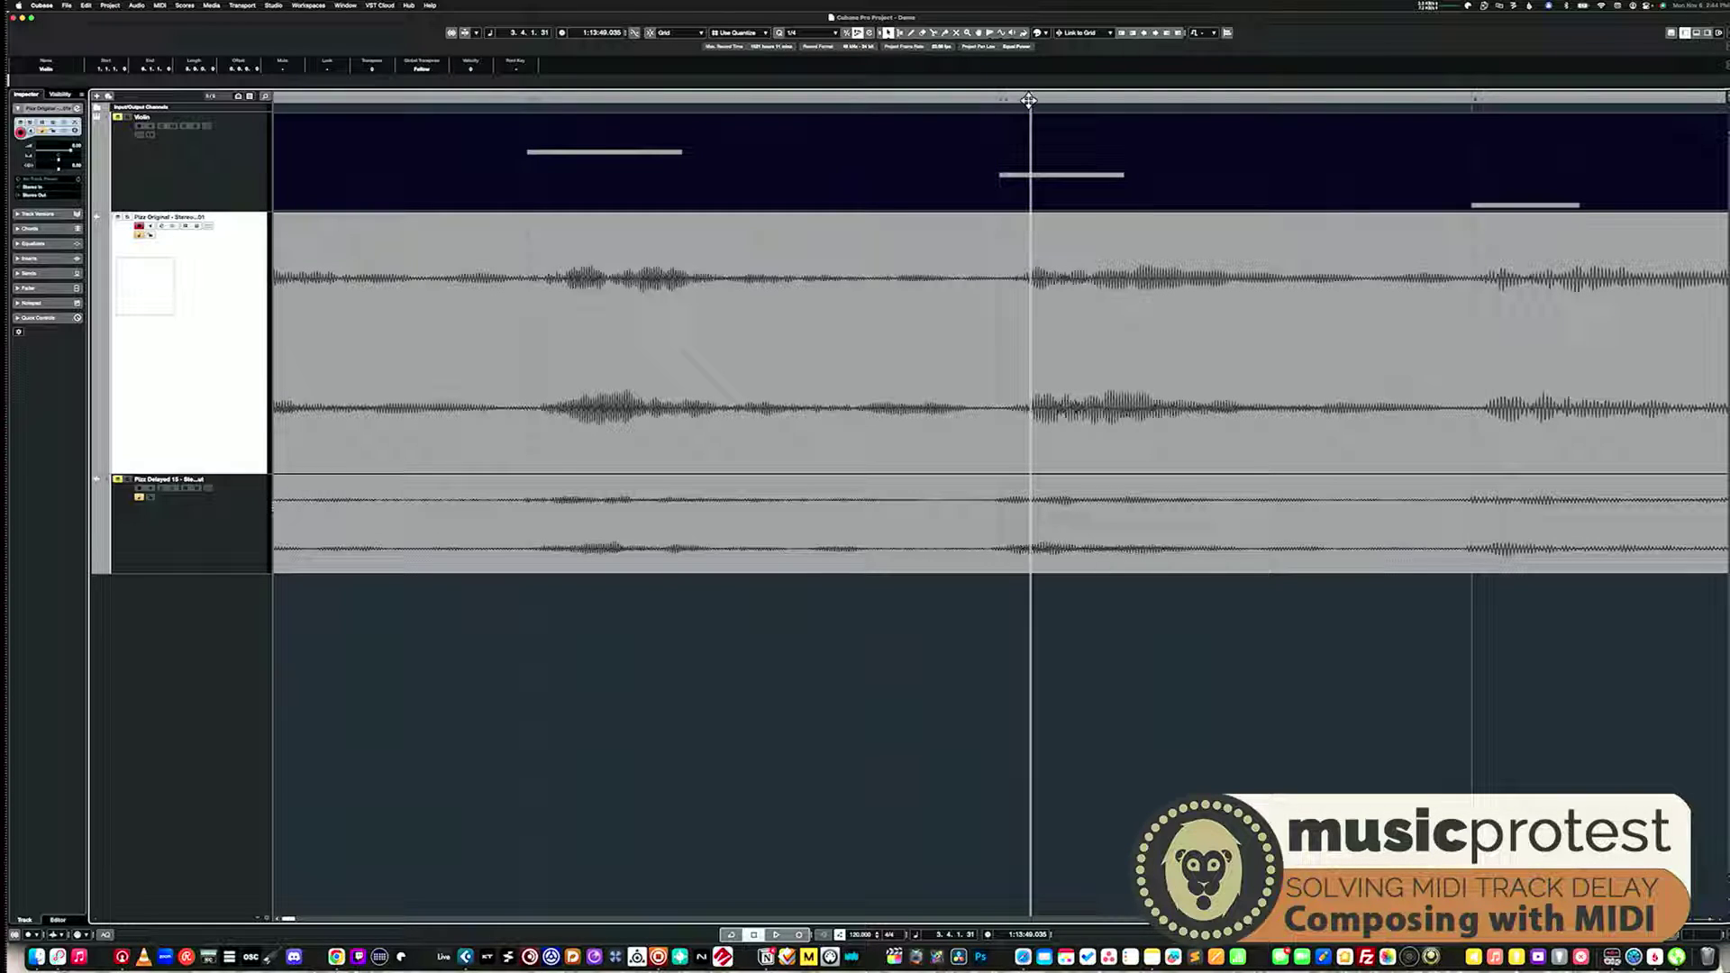
left_click(1028, 100)
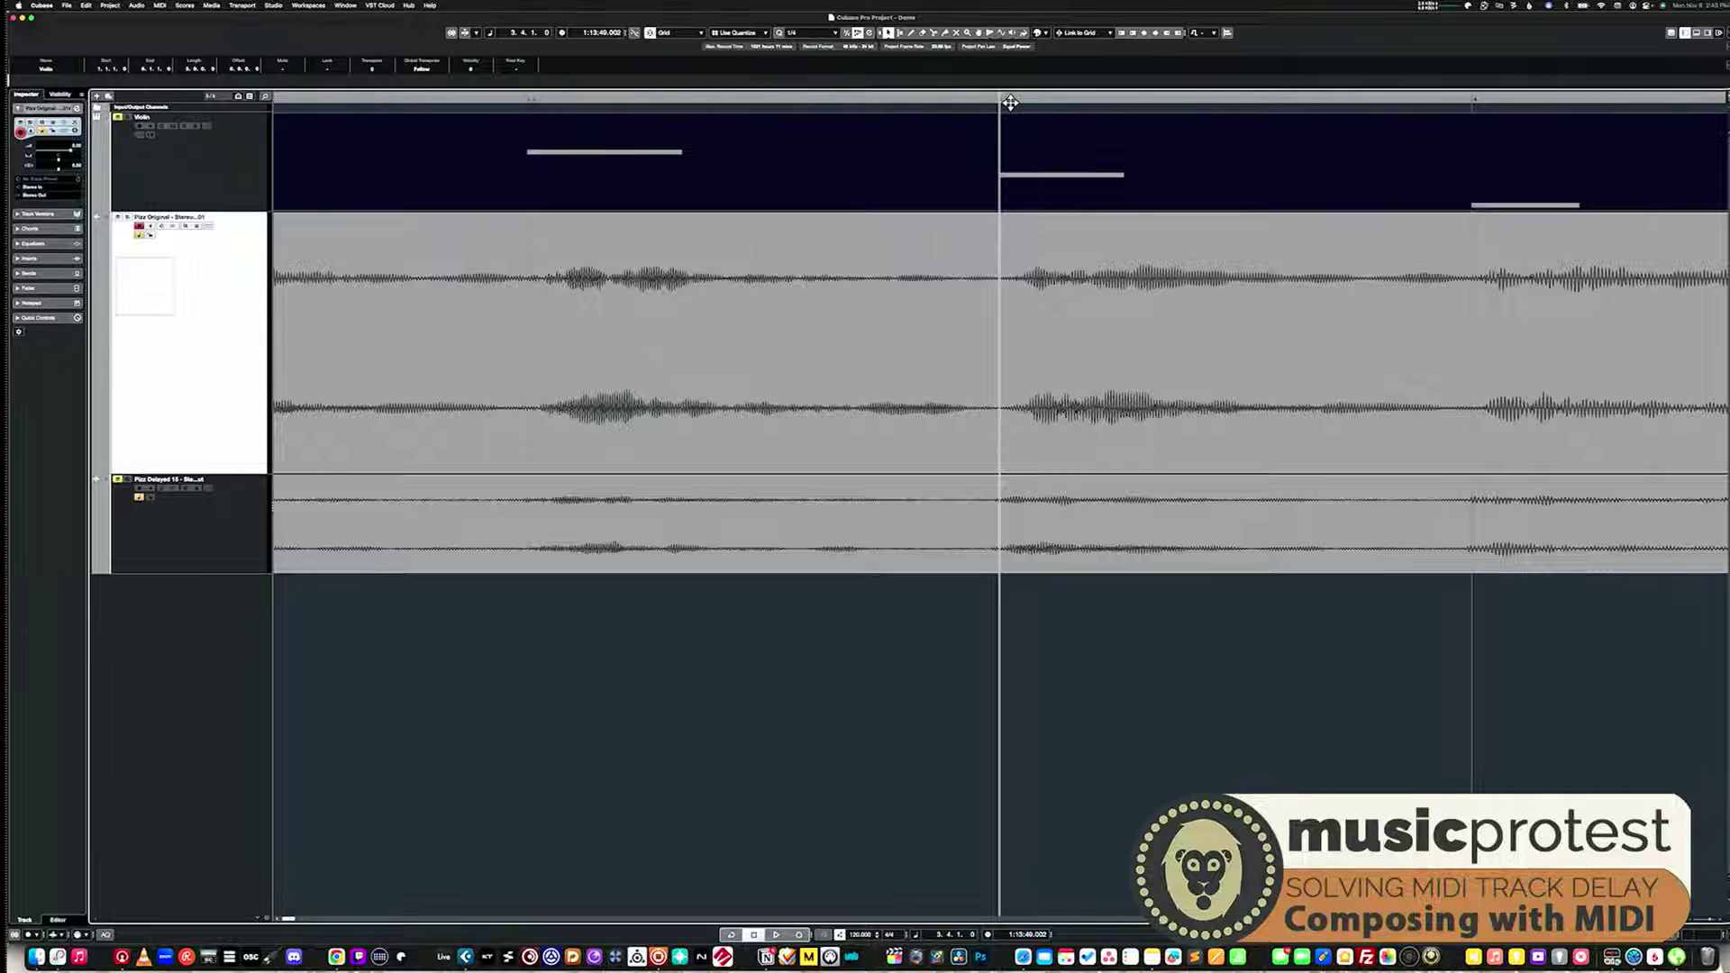
key("period")
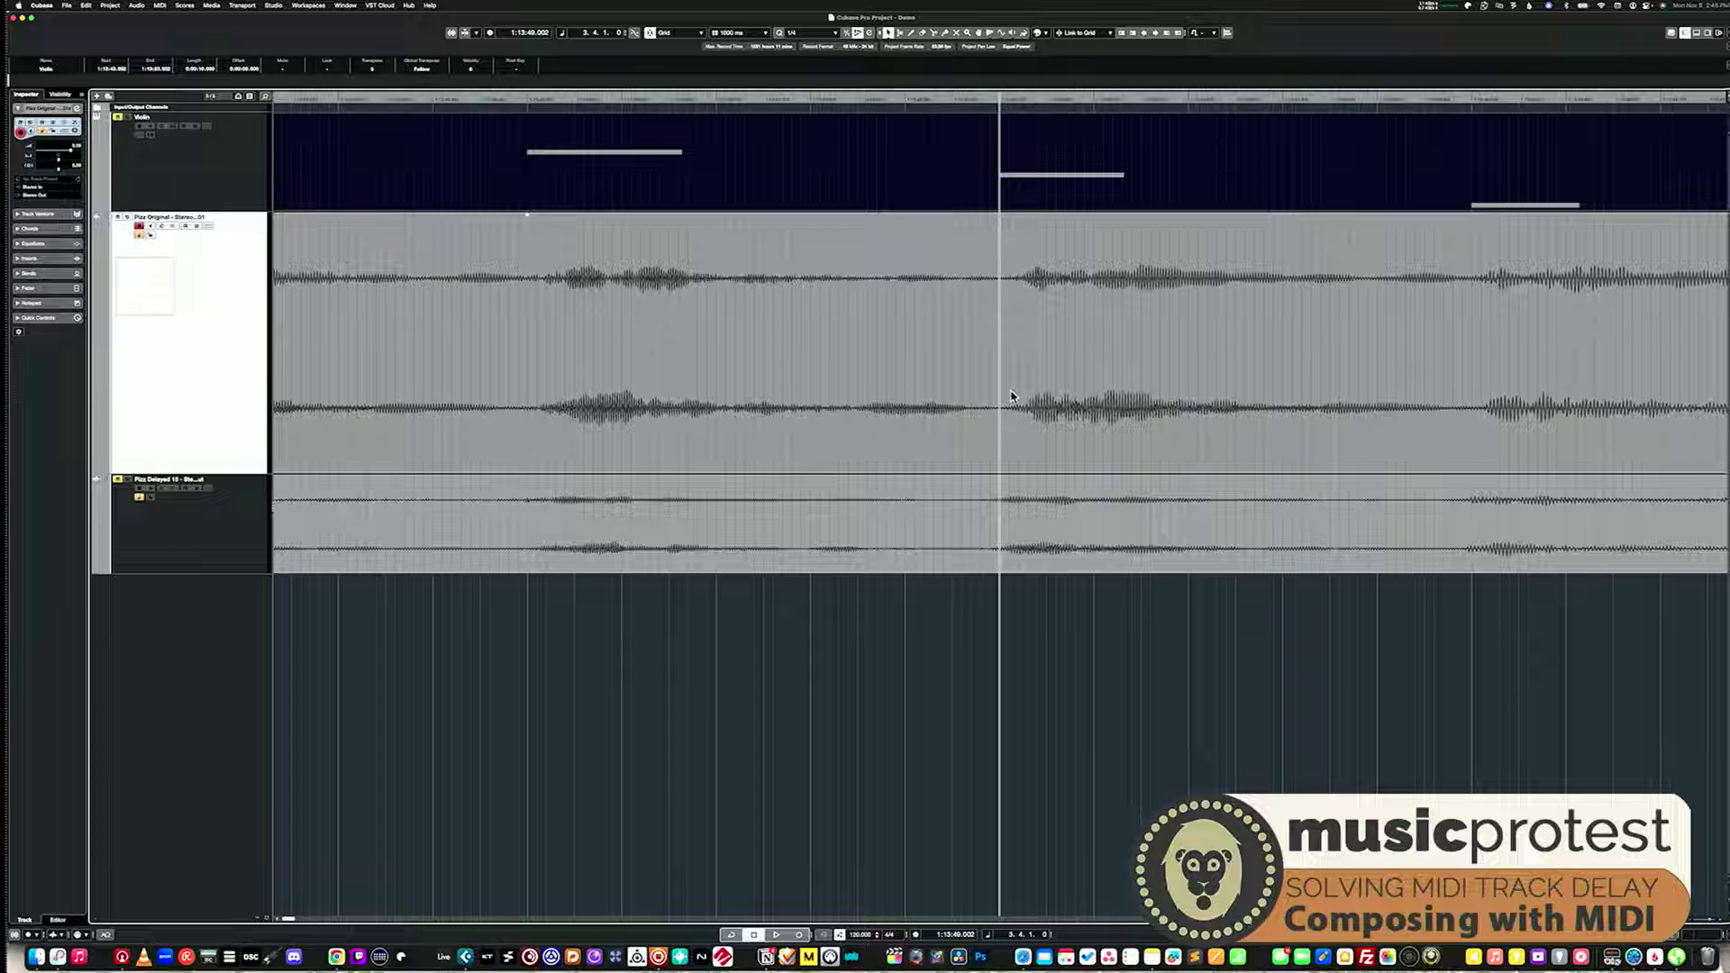
With the Range Selection tool, mark the audio event and shrink the range toward the attack
key("2")
left_click_drag(1011, 399, 1013, 394)
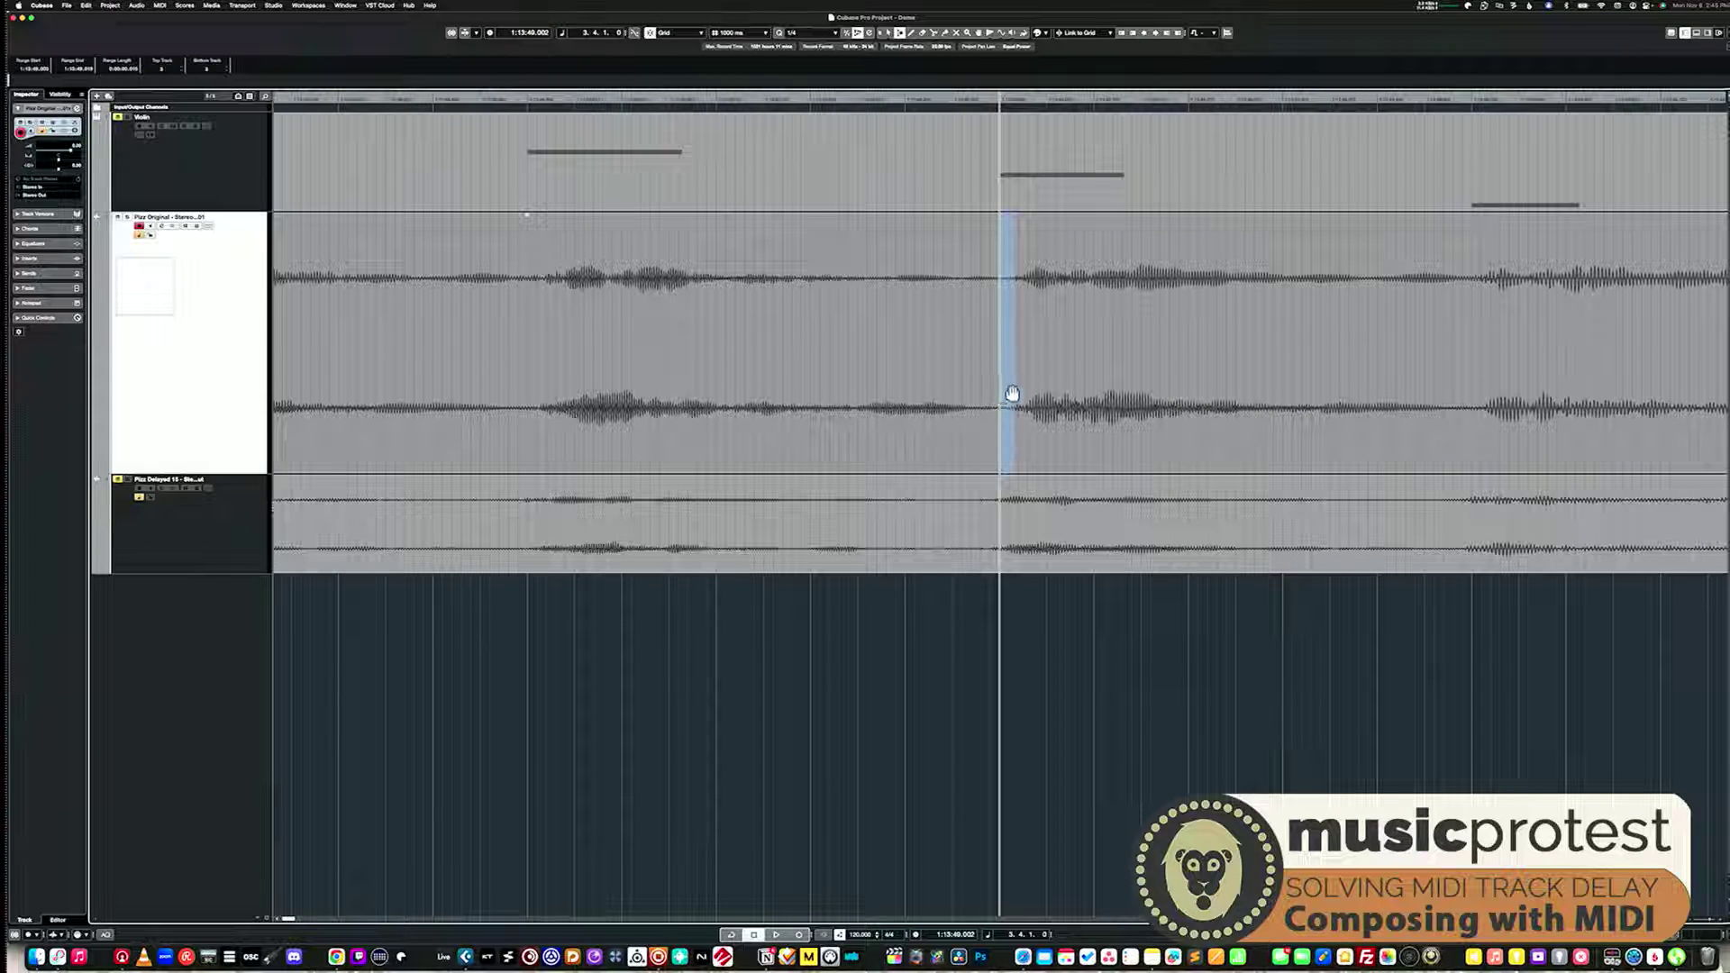
double_click(1015, 381)
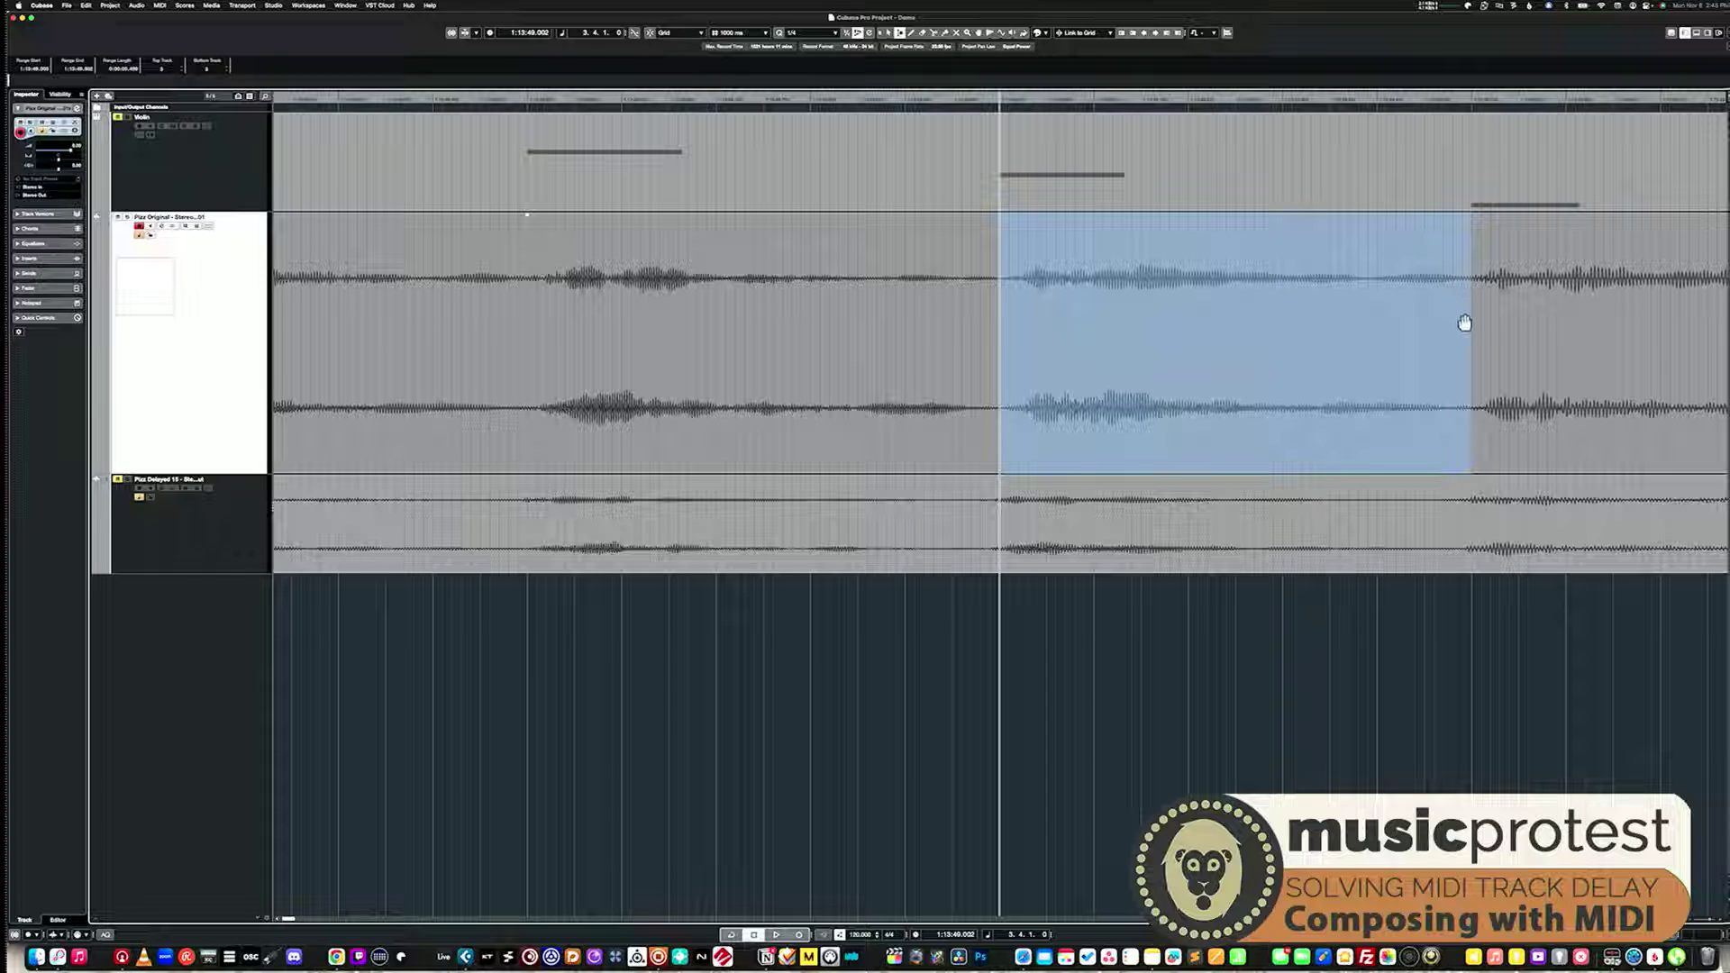
left_click_drag(1471, 317, 1028, 316)
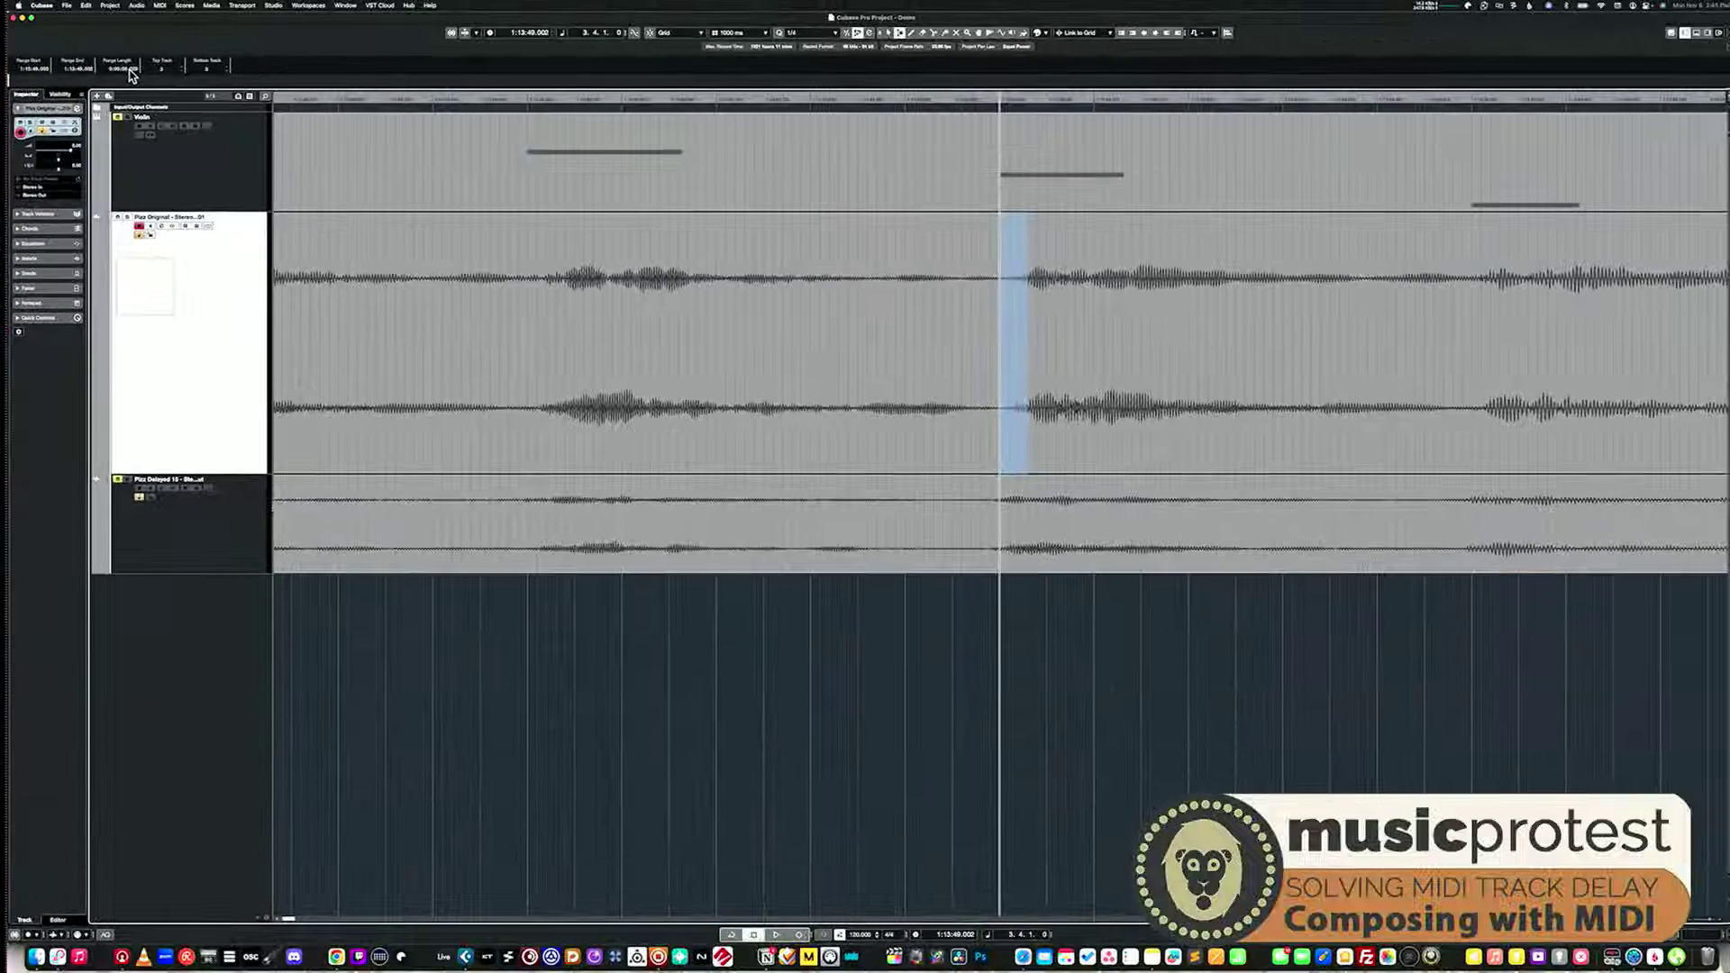
Mark a narrow range from the playhead to the Pizz Original attack, then select the Violin track
left_click(1034, 304)
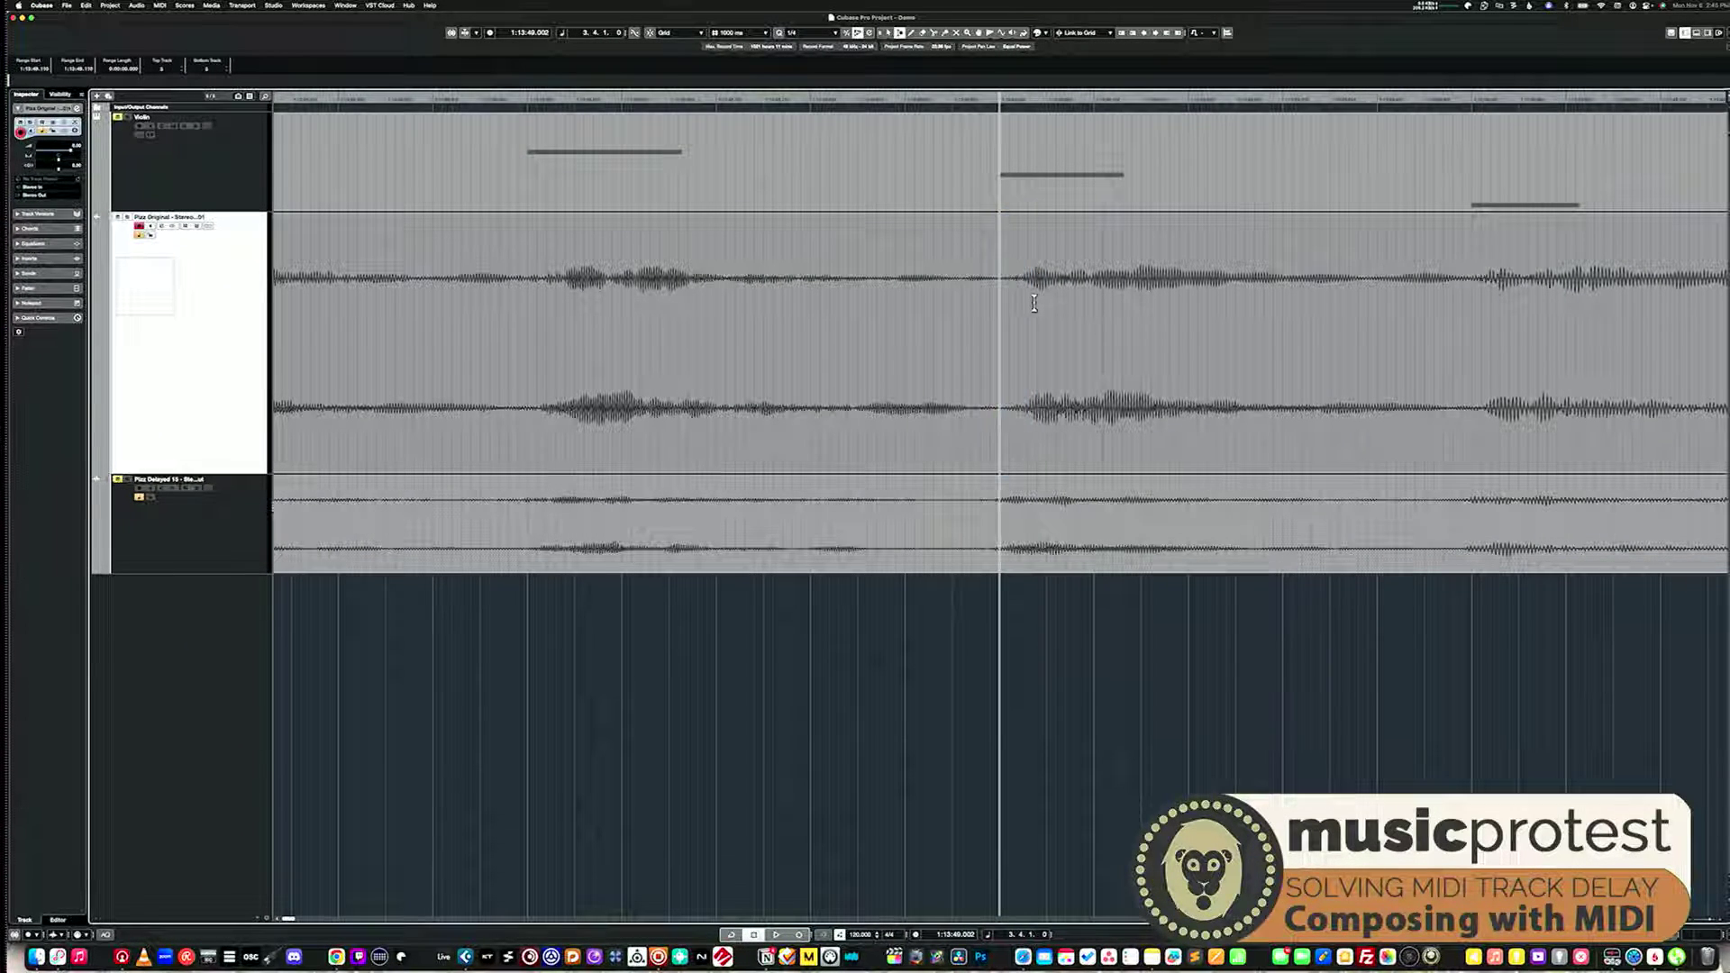
mouse_move(1019, 298)
left_mouse_down()
mouse_move(982, 293)
mouse_move(998, 290)
left_mouse_up()
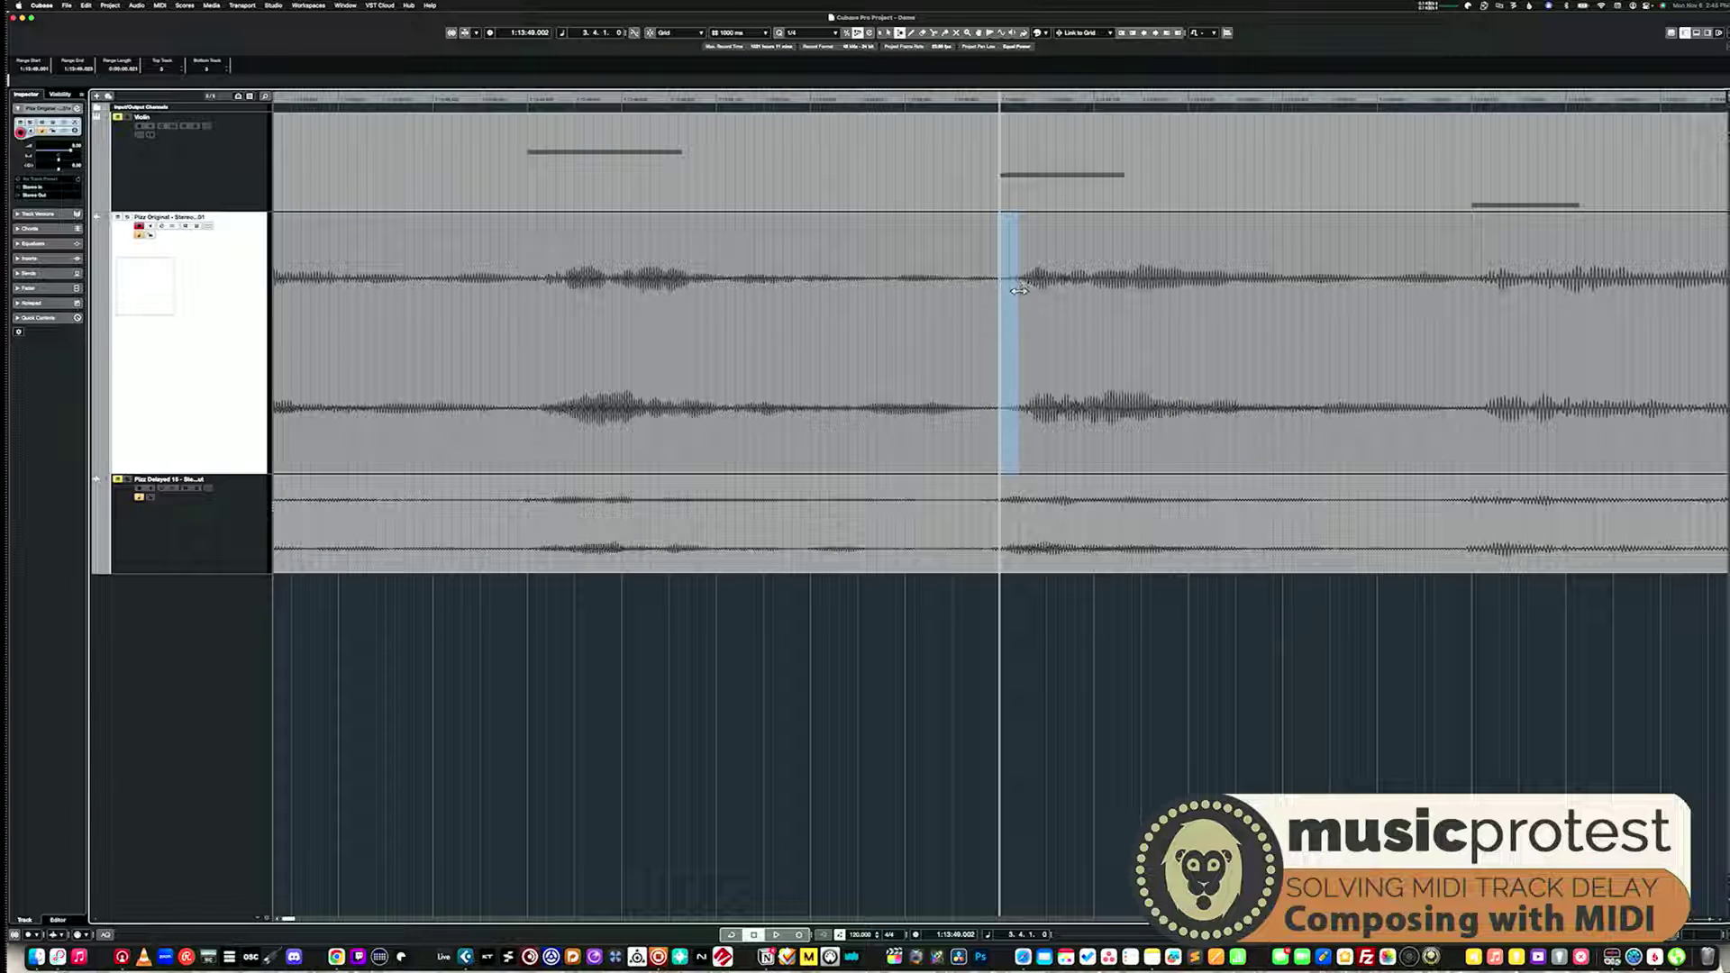
left_click_drag(1019, 290, 1029, 295)
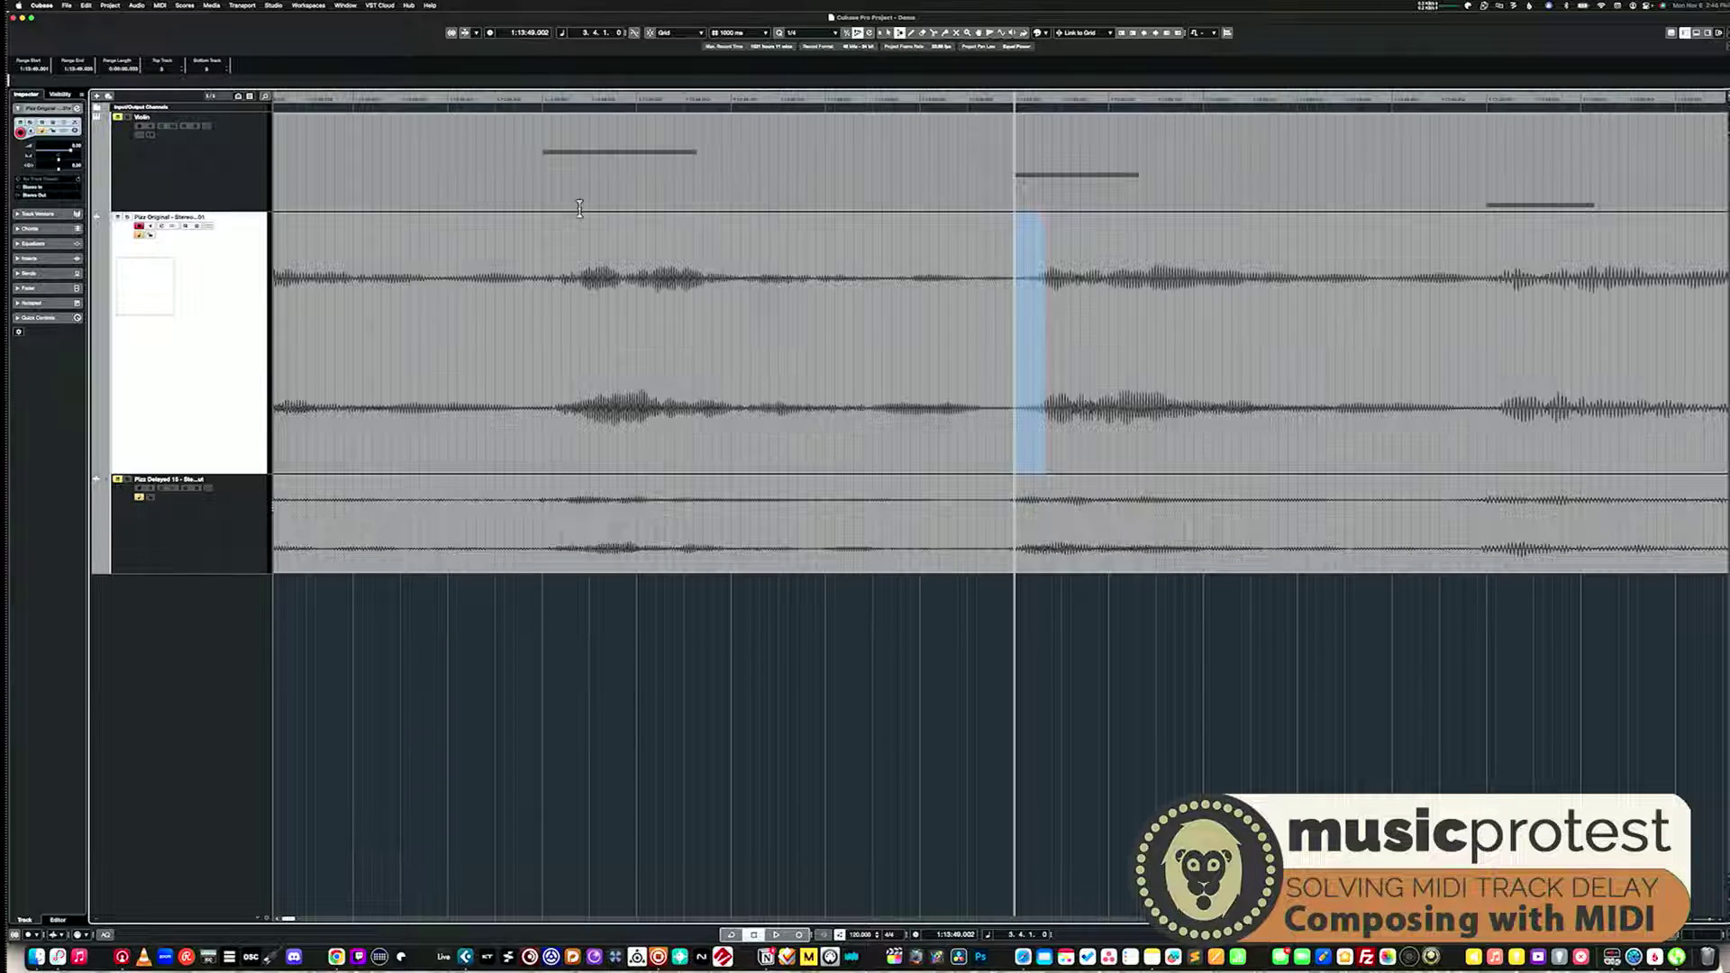
left_click(152, 180)
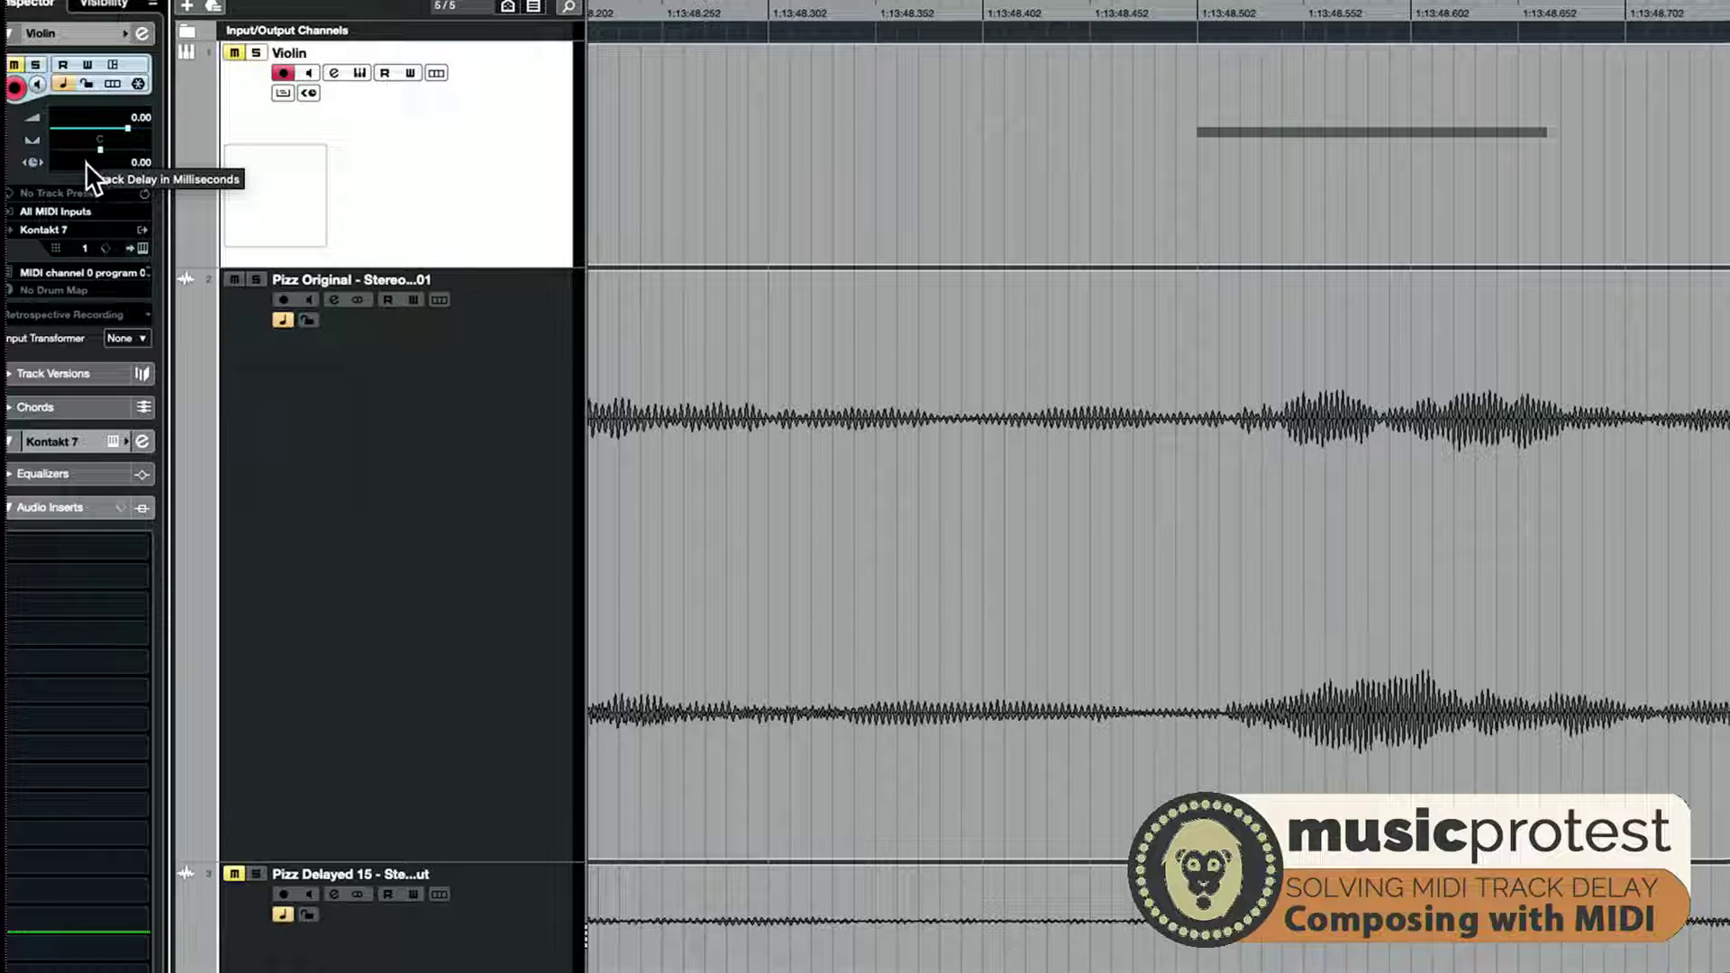
Enter -33 ms as the Violin track's Track Delay in the Inspector
double_click(124, 161)
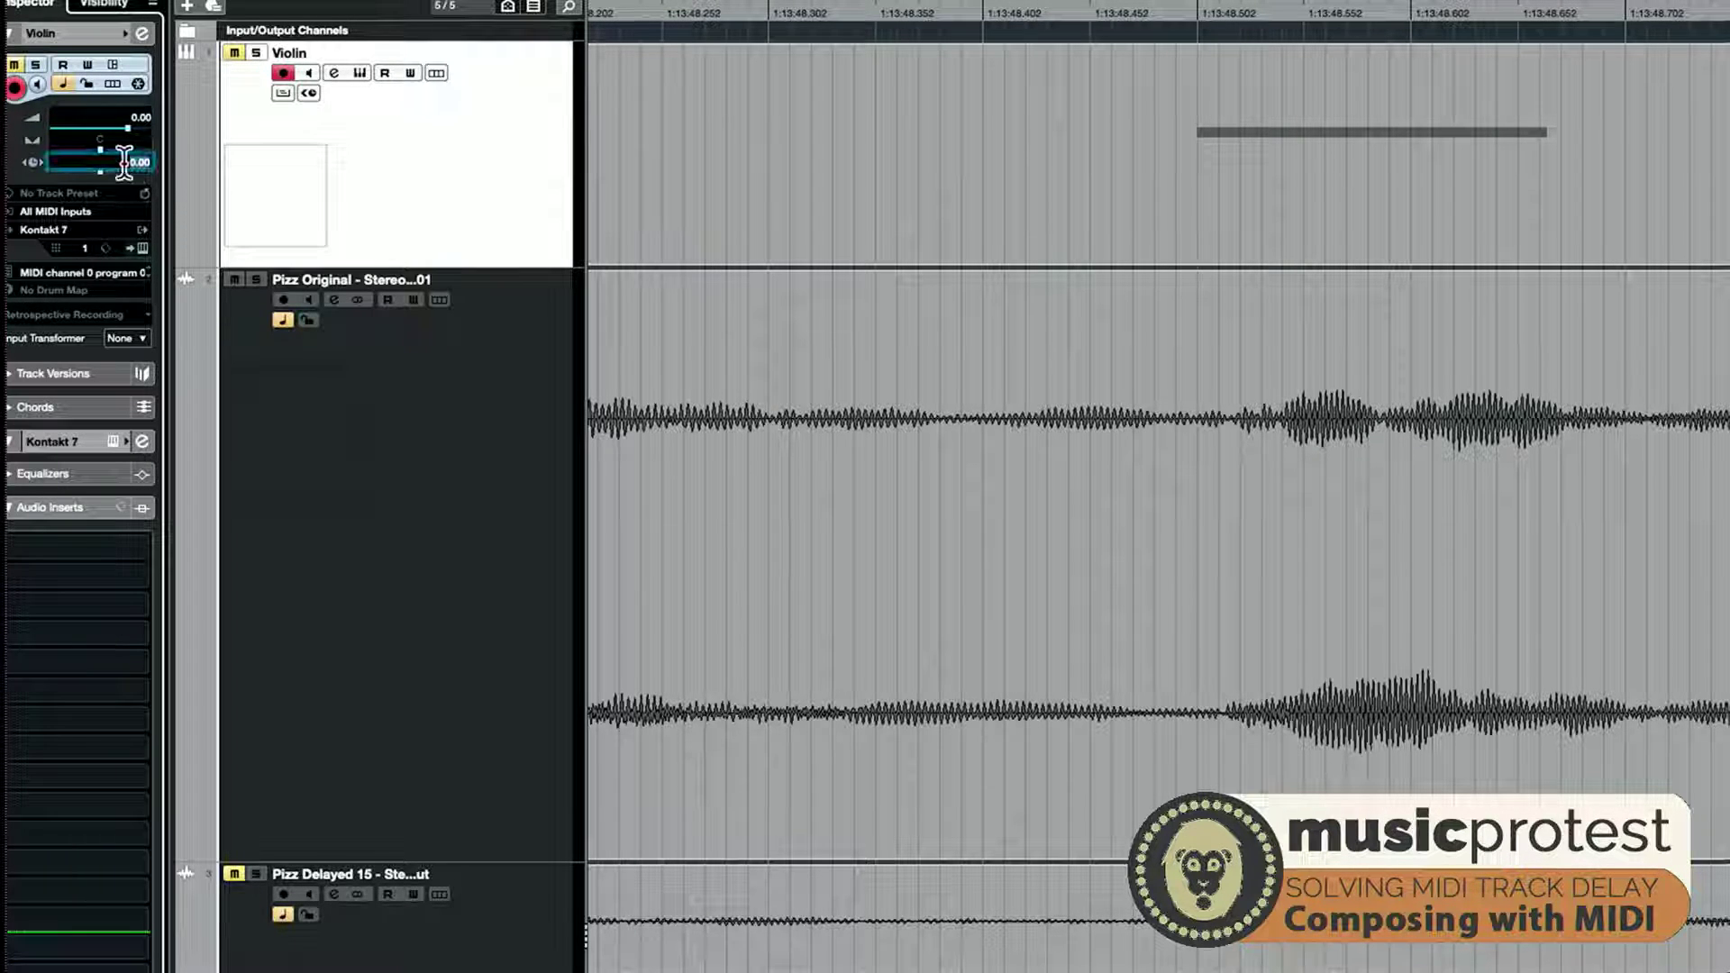
type("-3")
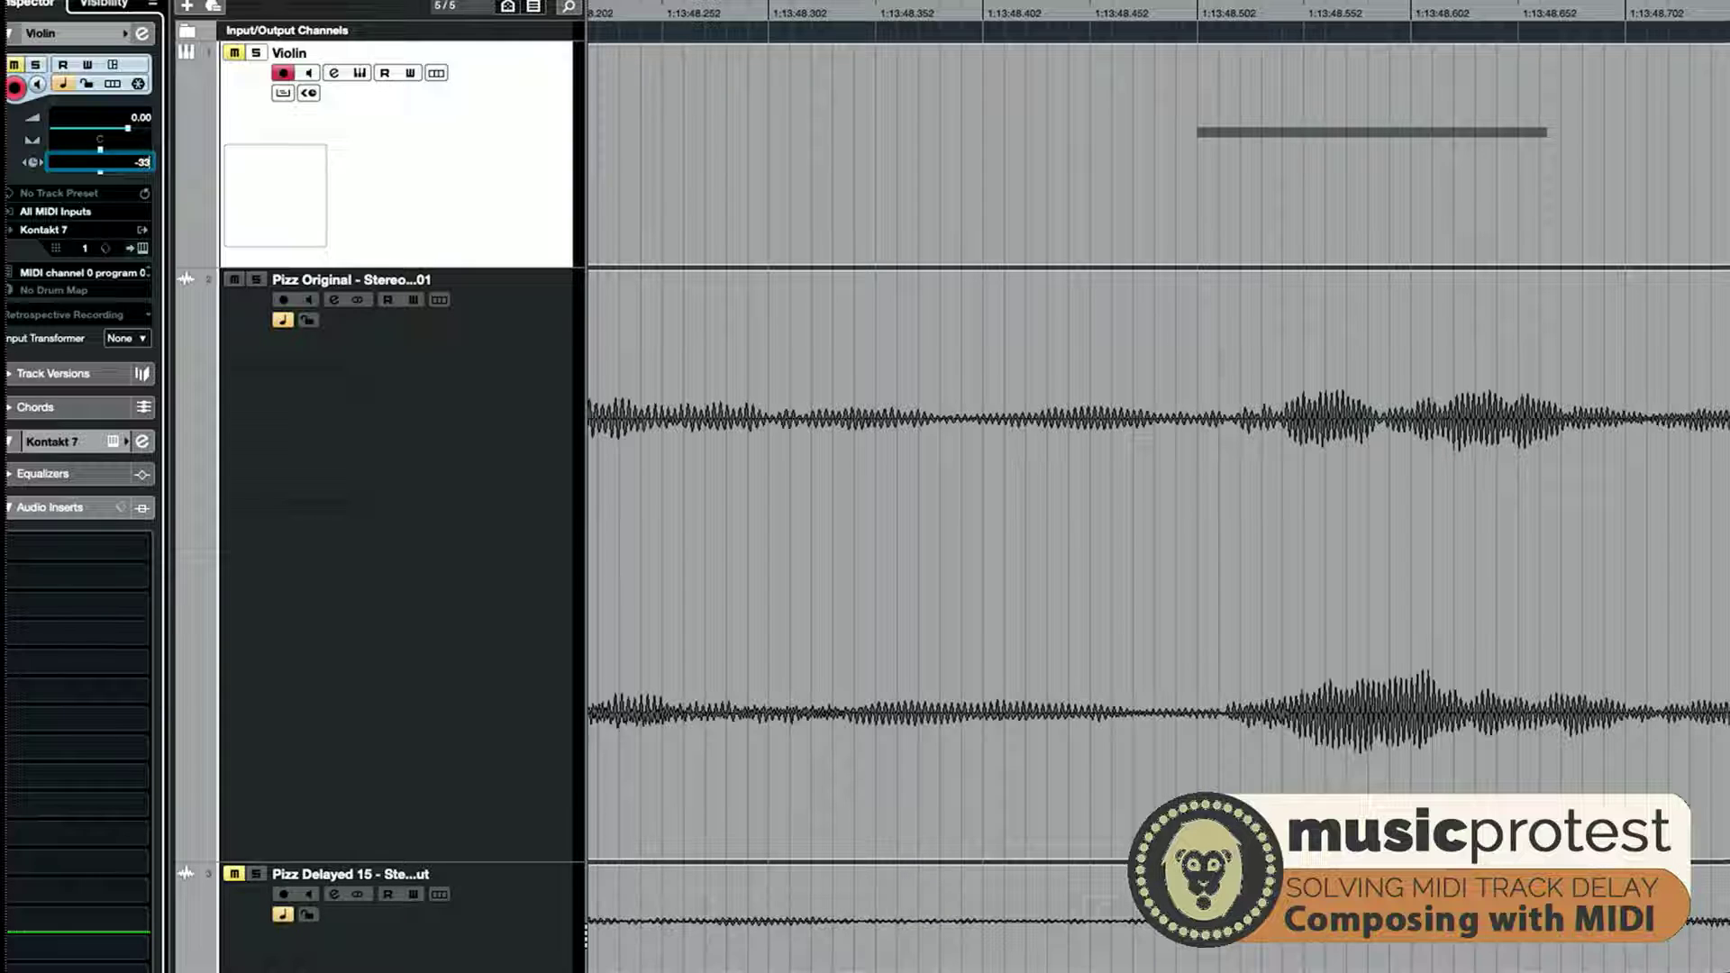
type("3")
key("Return")
key("g")
key("g")
key("g")
key("g")
key("g")
key("g")
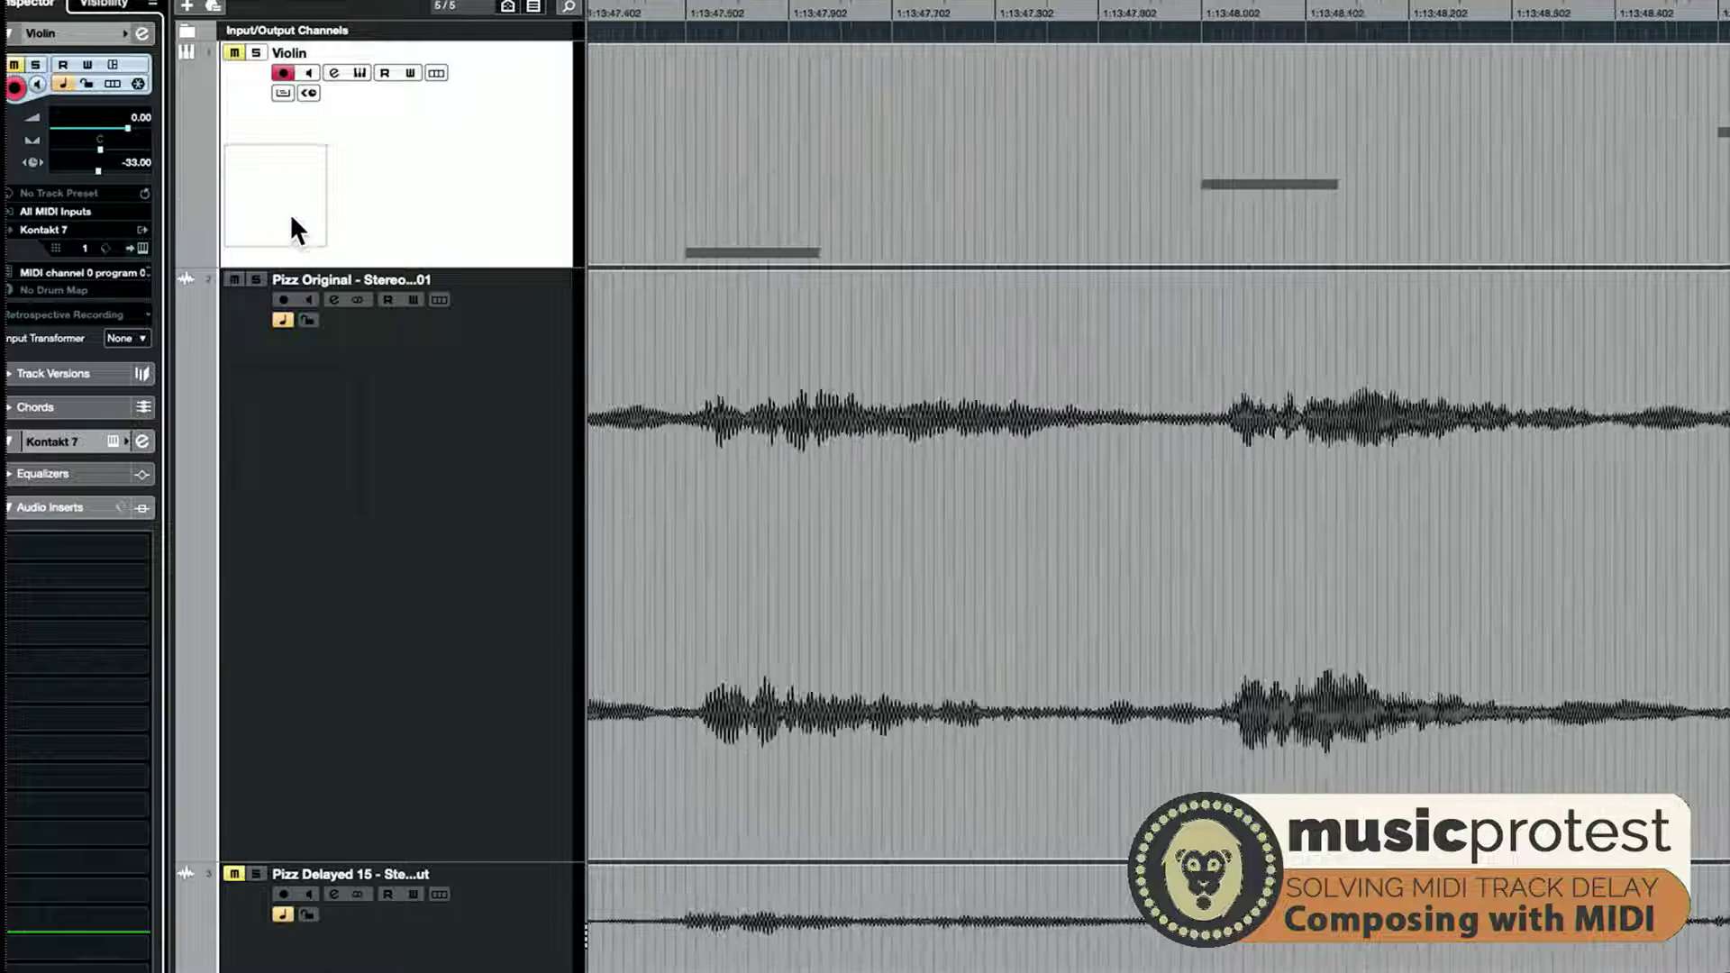
key("g")
key("g")
key("g")
key("g")
key("g")
key("g")
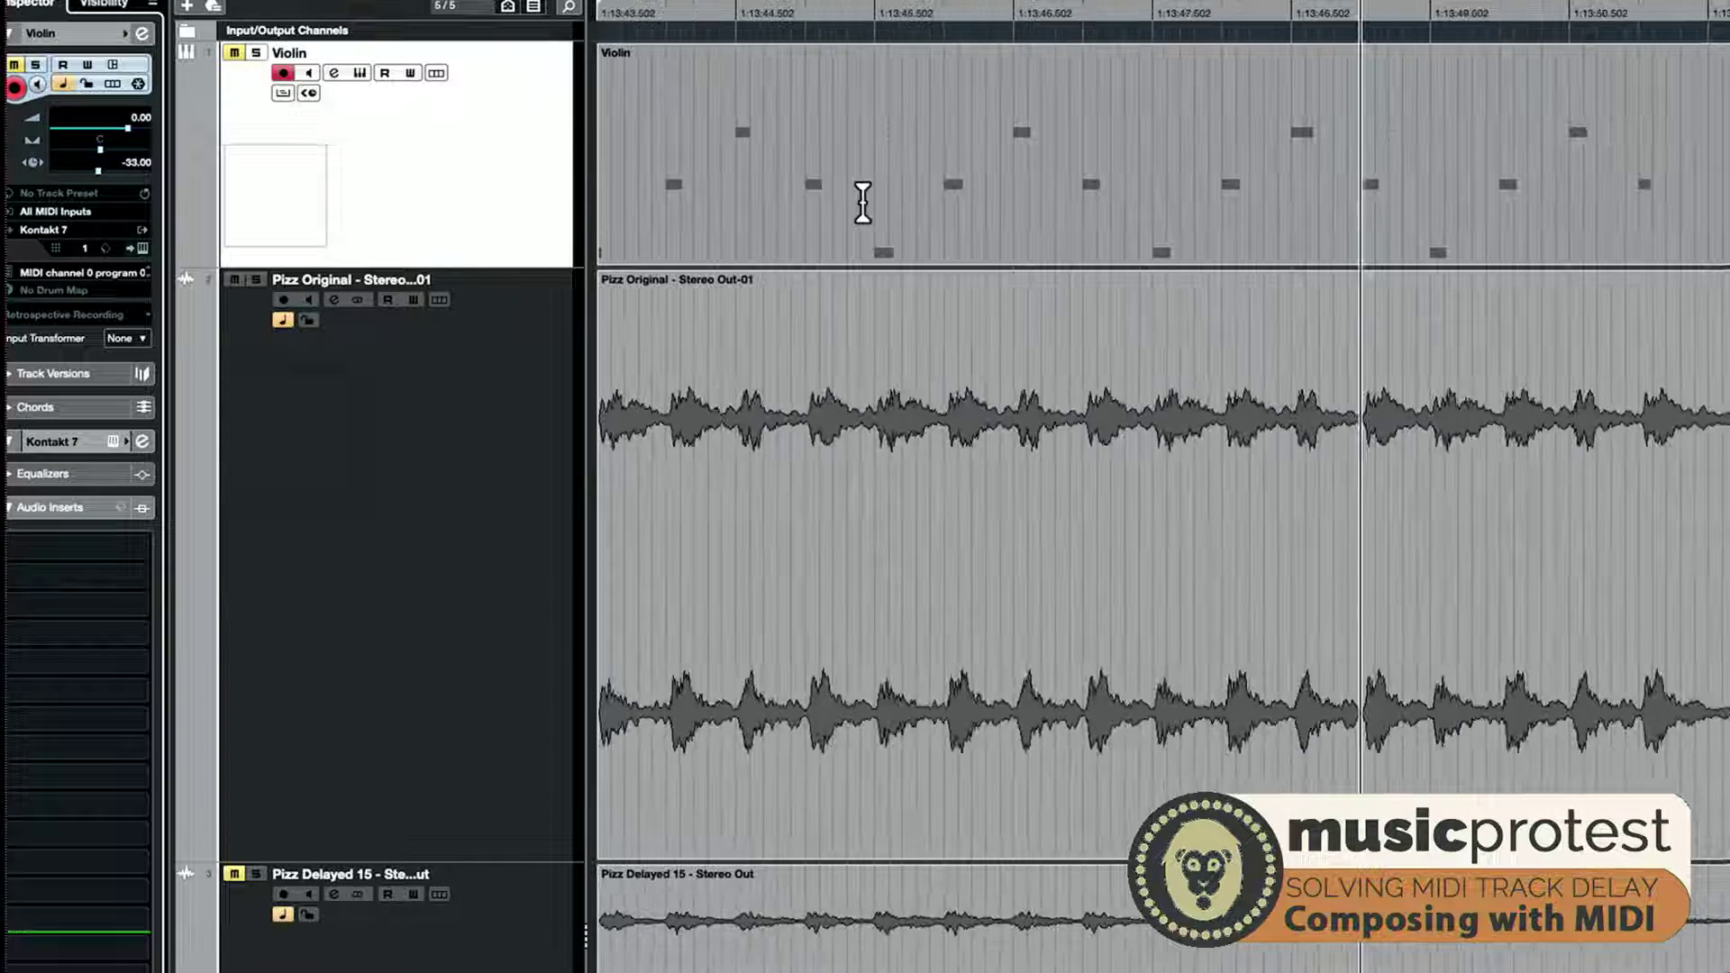
key("g")
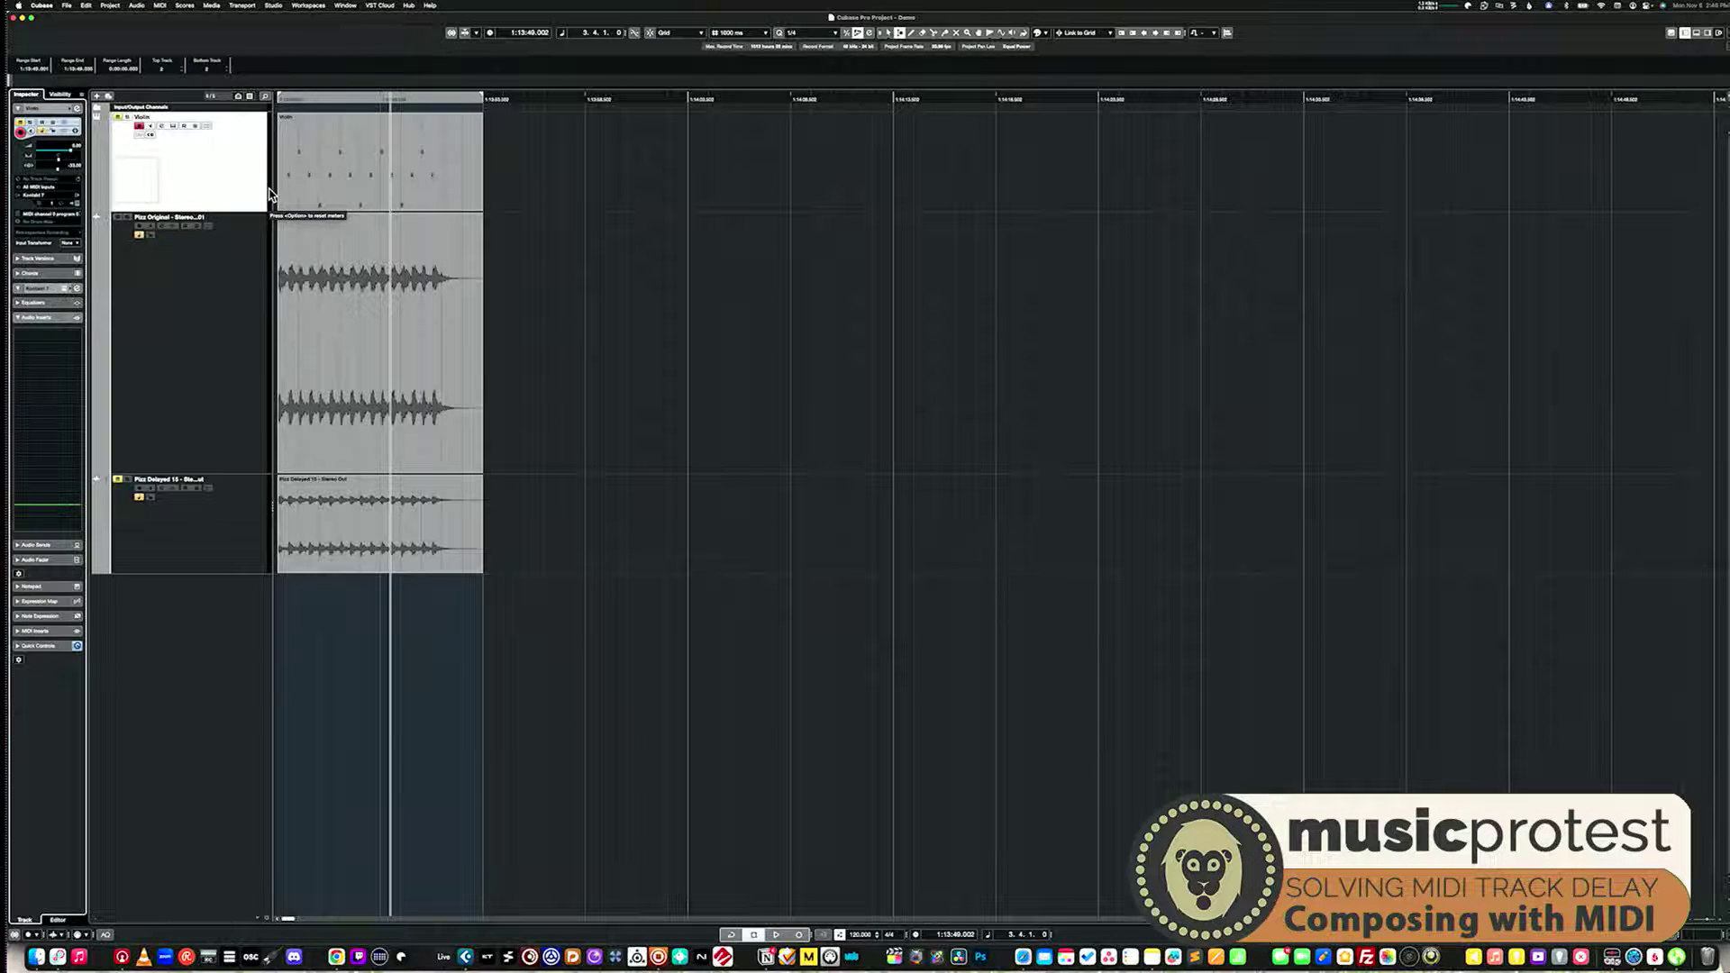
Mute Pizz Original and play back to hear the shifted violin against the delayed audio
key("space")
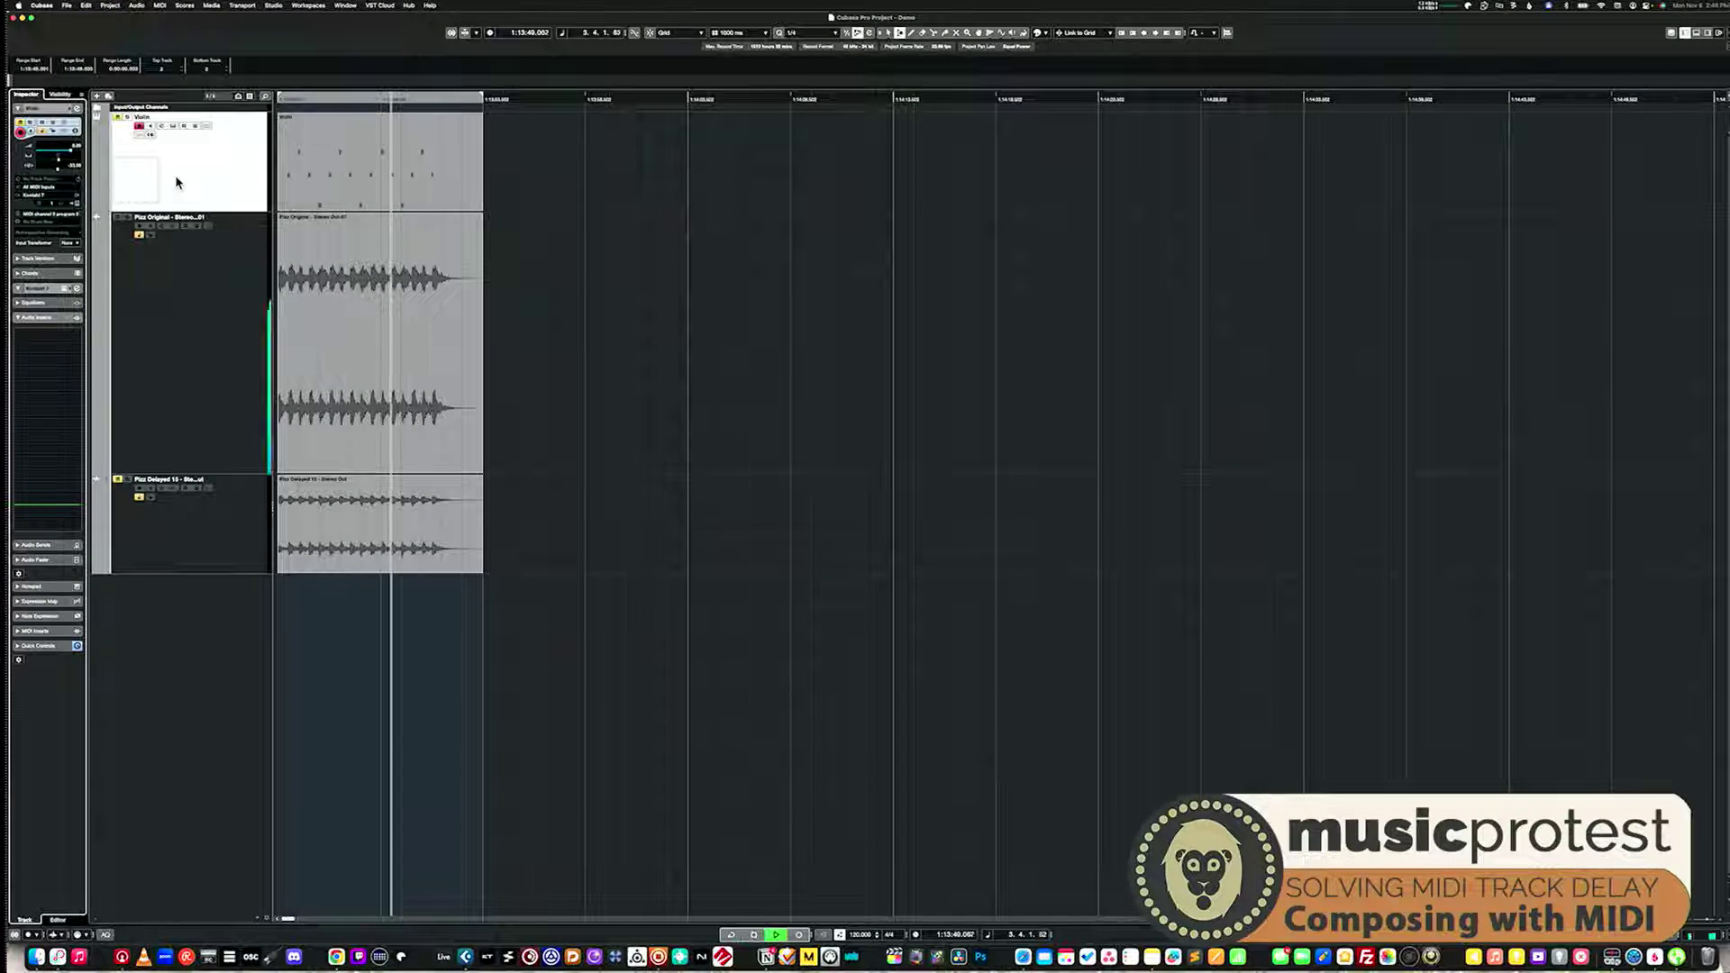
left_click(137, 234)
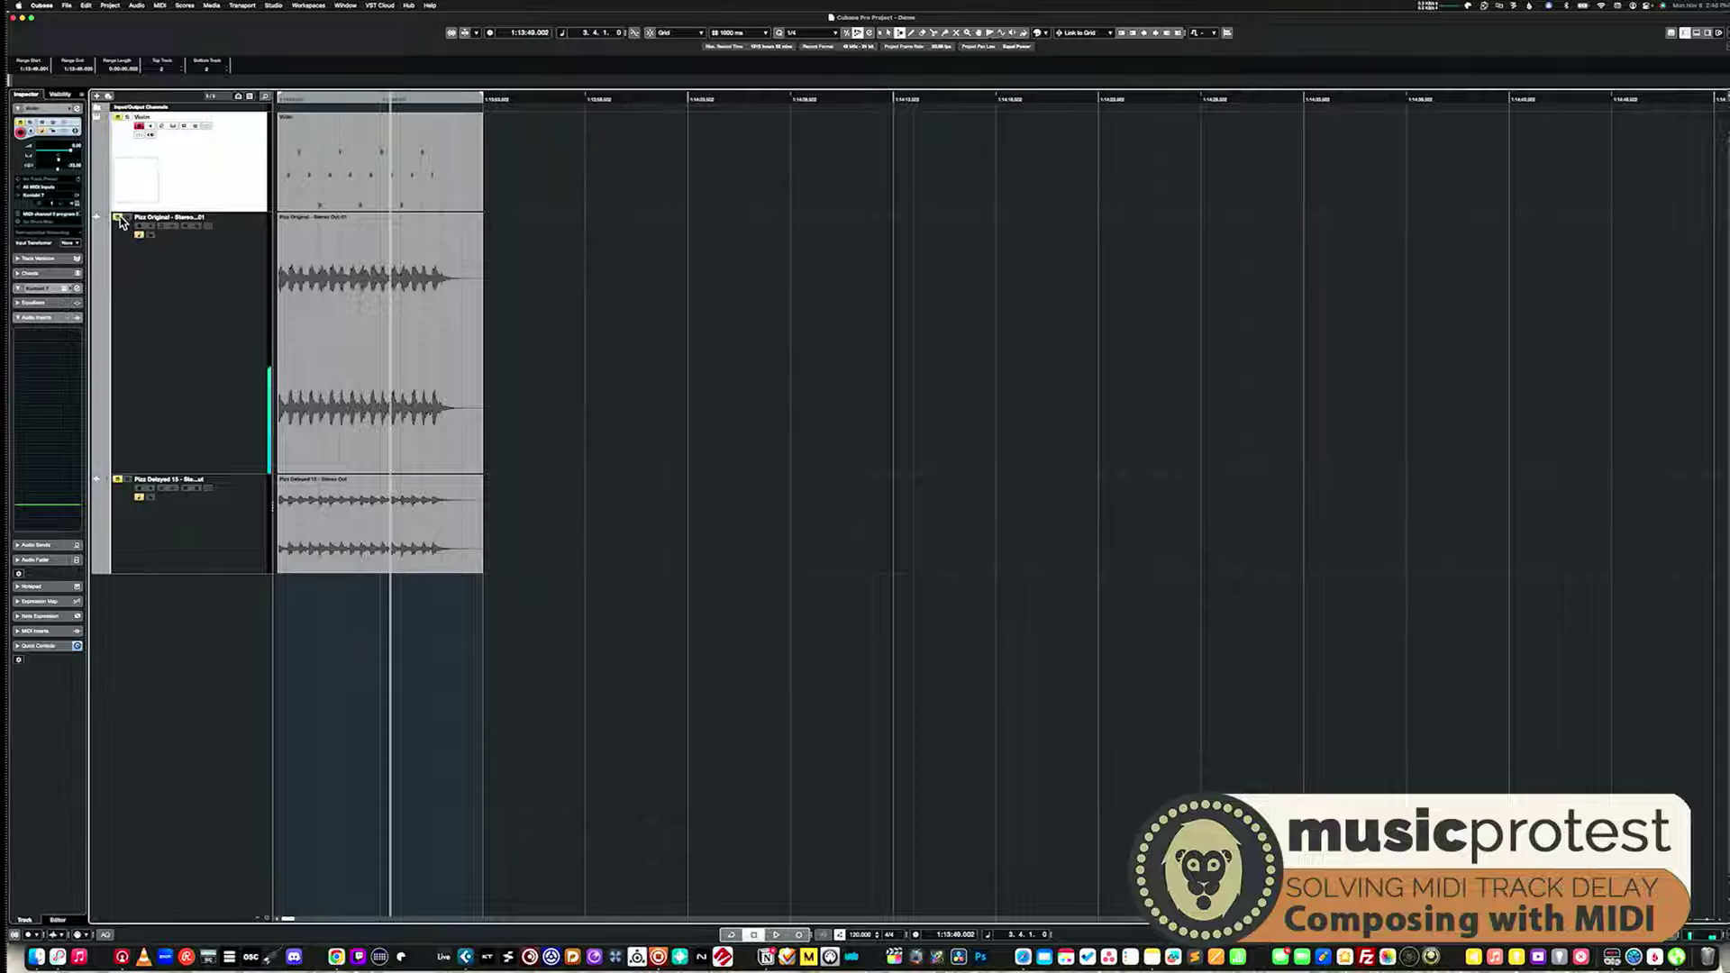
key("space")
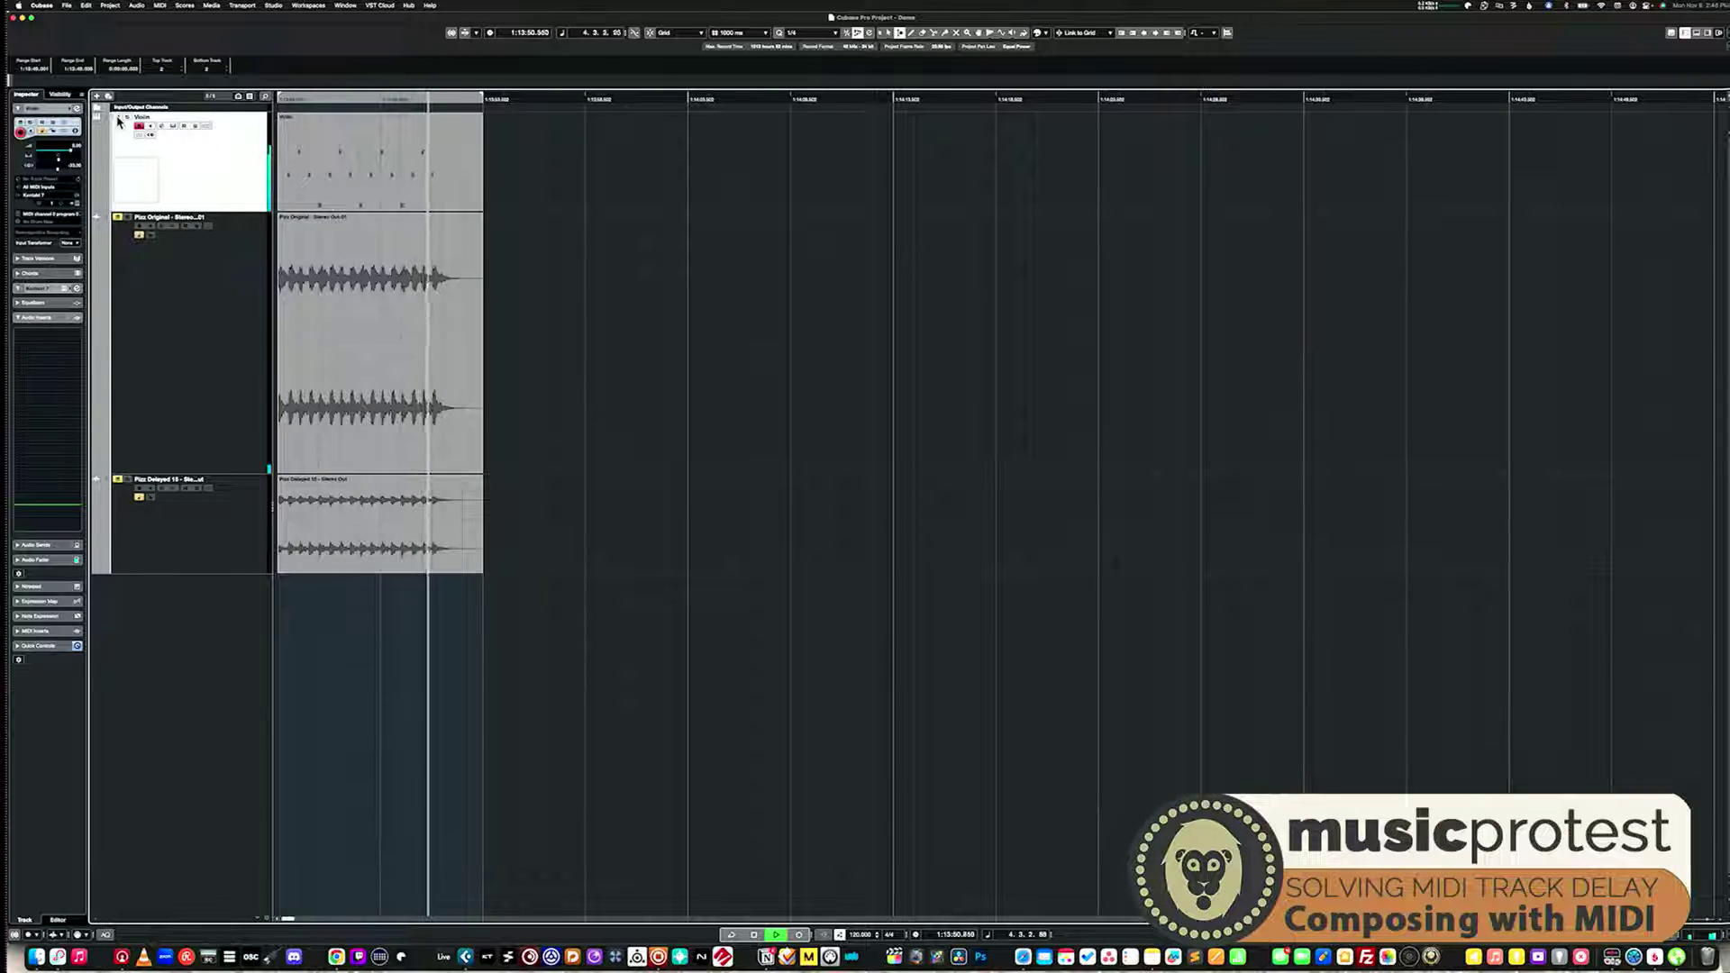
key("space")
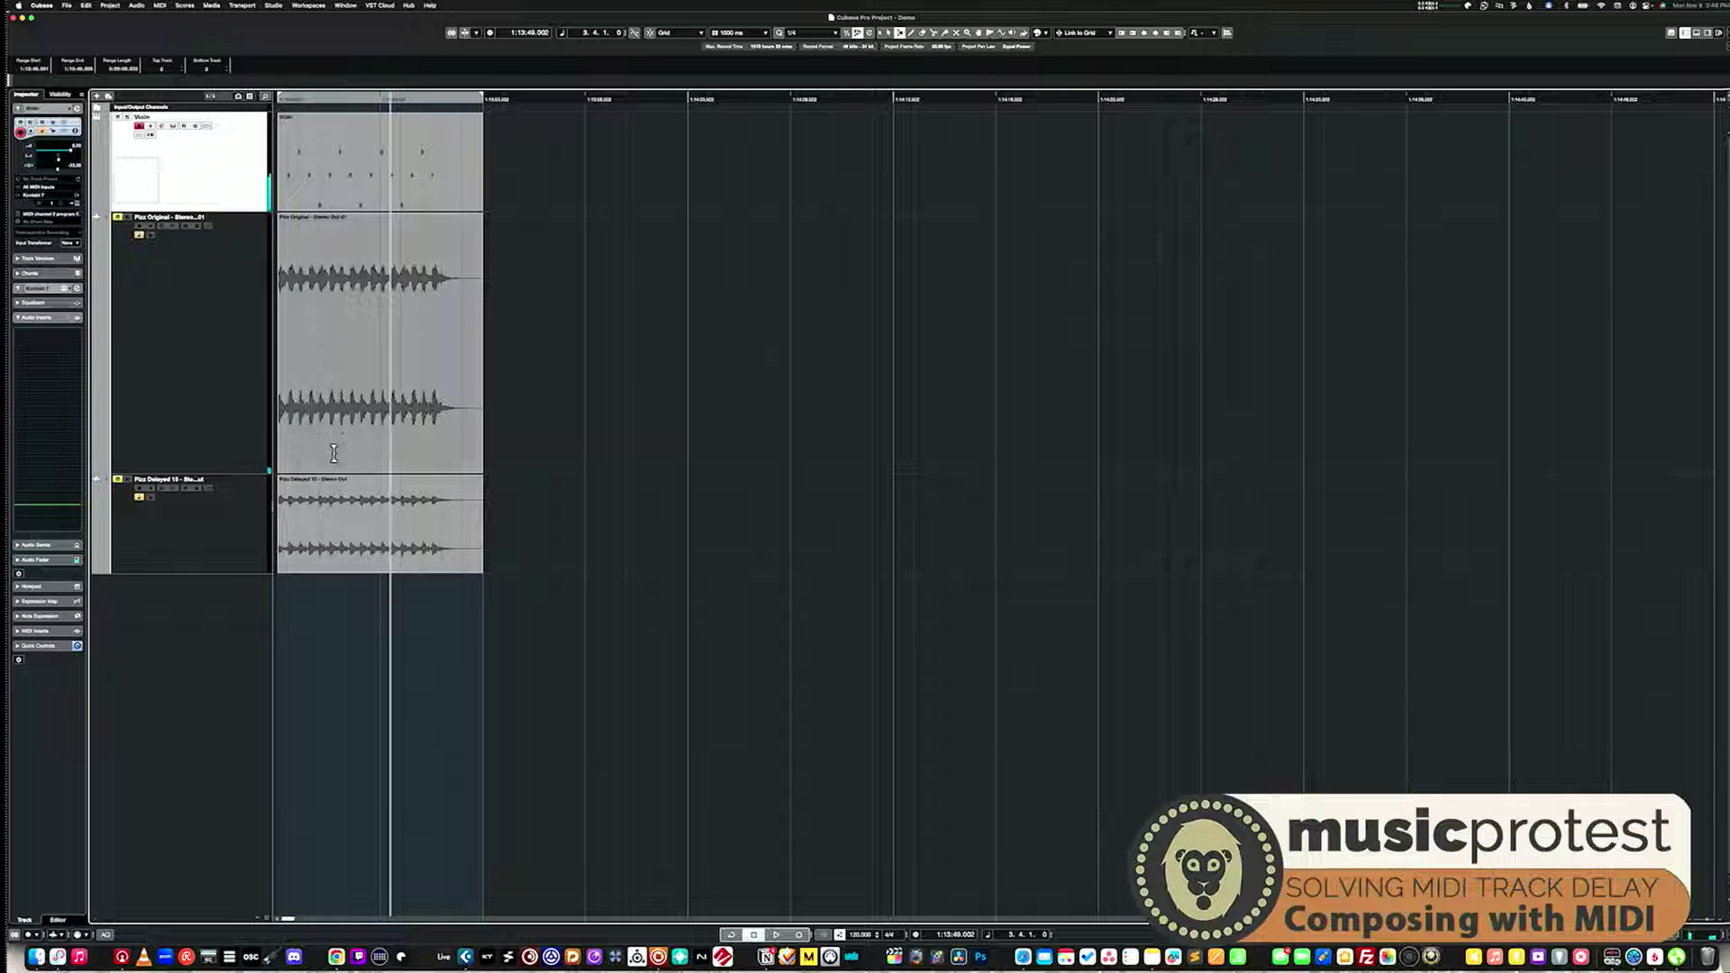
Enlarge the Pizz Delayed lane and delete the selected time span so its audio moves earlier
key("h")
key("h")
key("h")
key("h")
key("h")
key("h")
key("h")
key("h")
key("h")
key("h")
key("h")
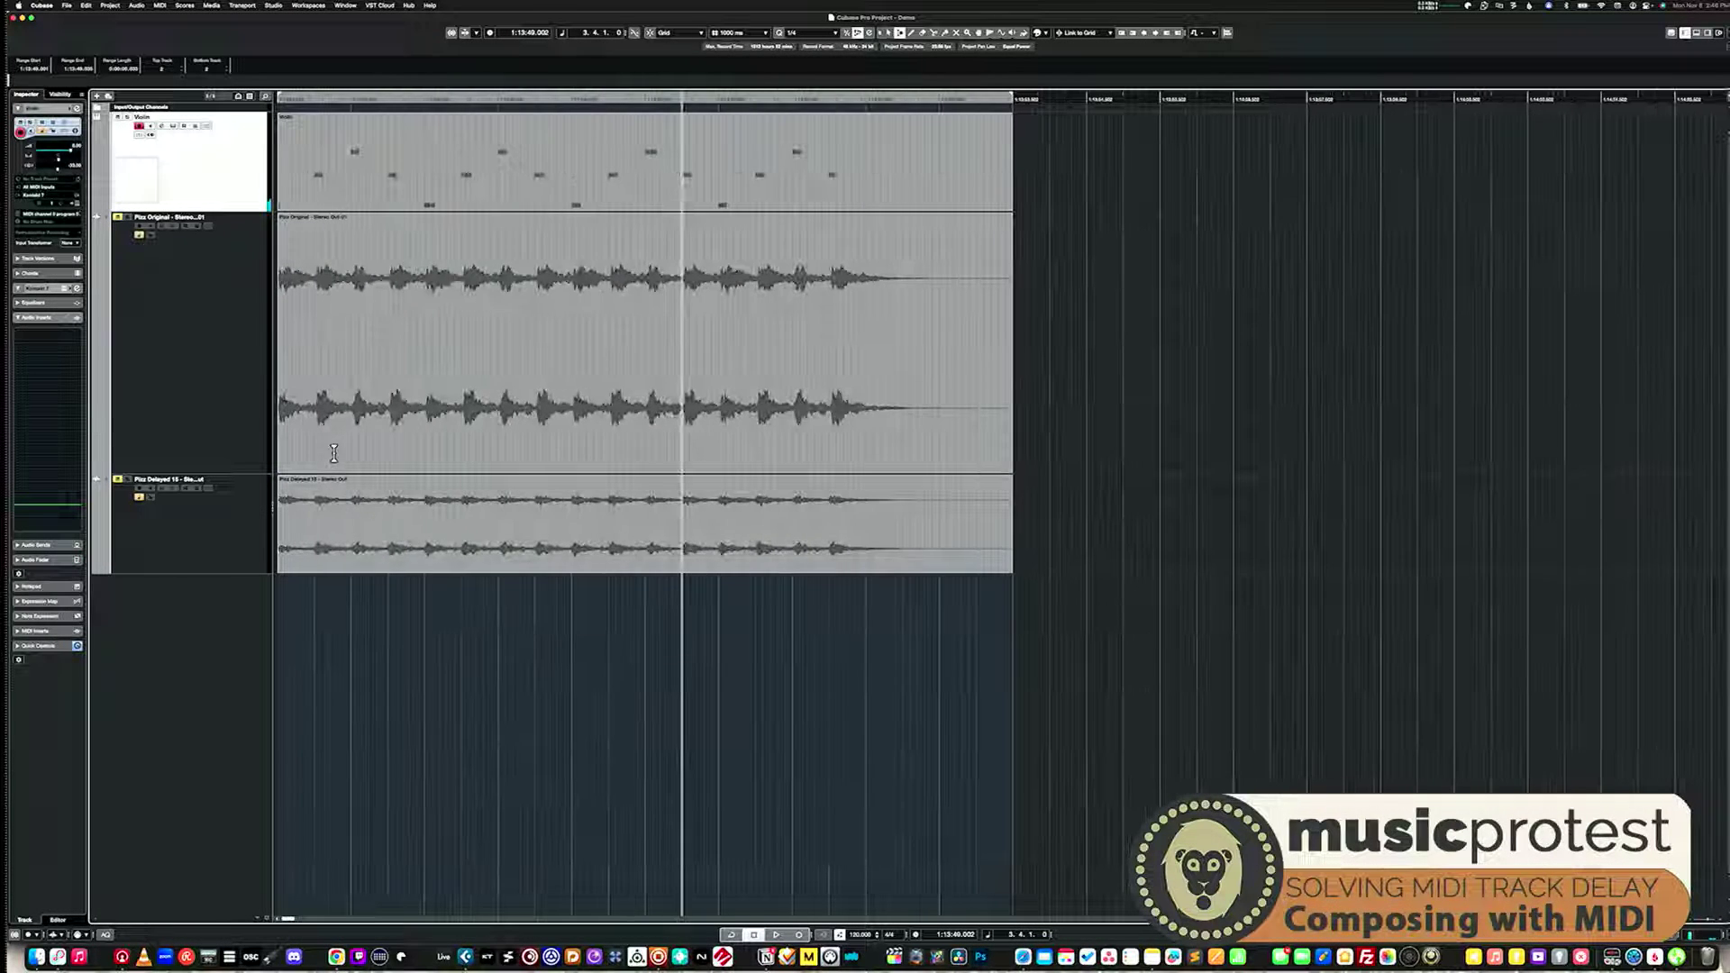
key("h")
key("h")
key("h")
key("h")
key("h")
key("h")
key("h")
key("h")
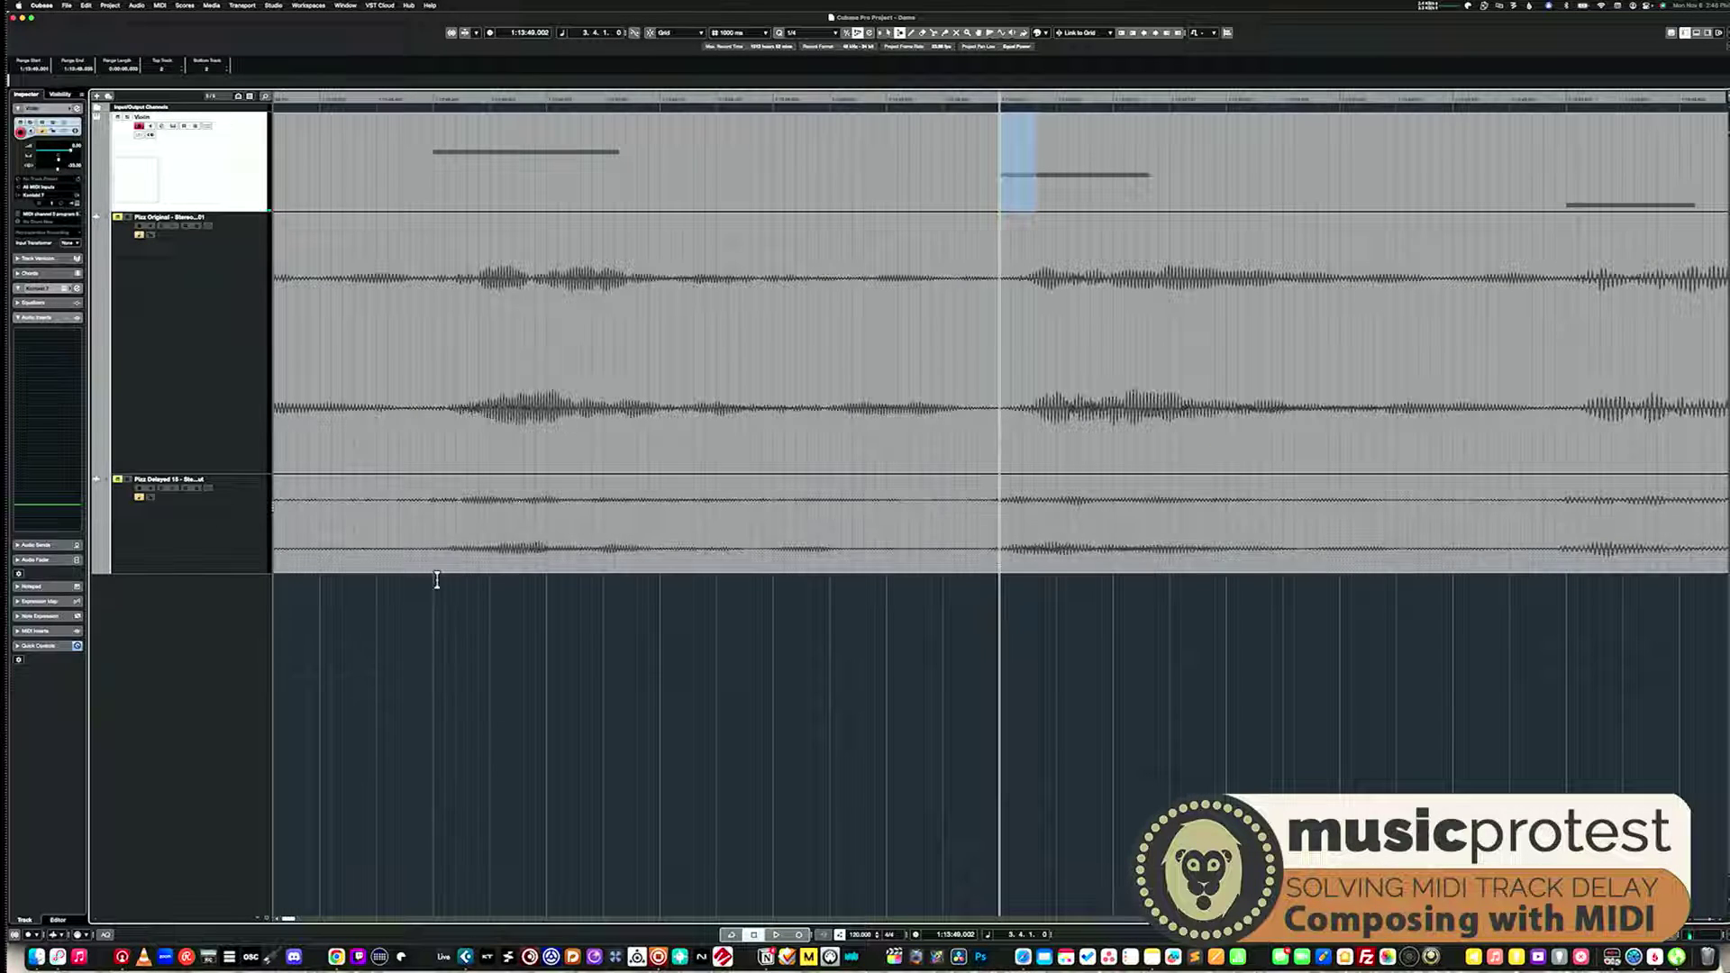
left_click_drag(241, 574, 246, 717)
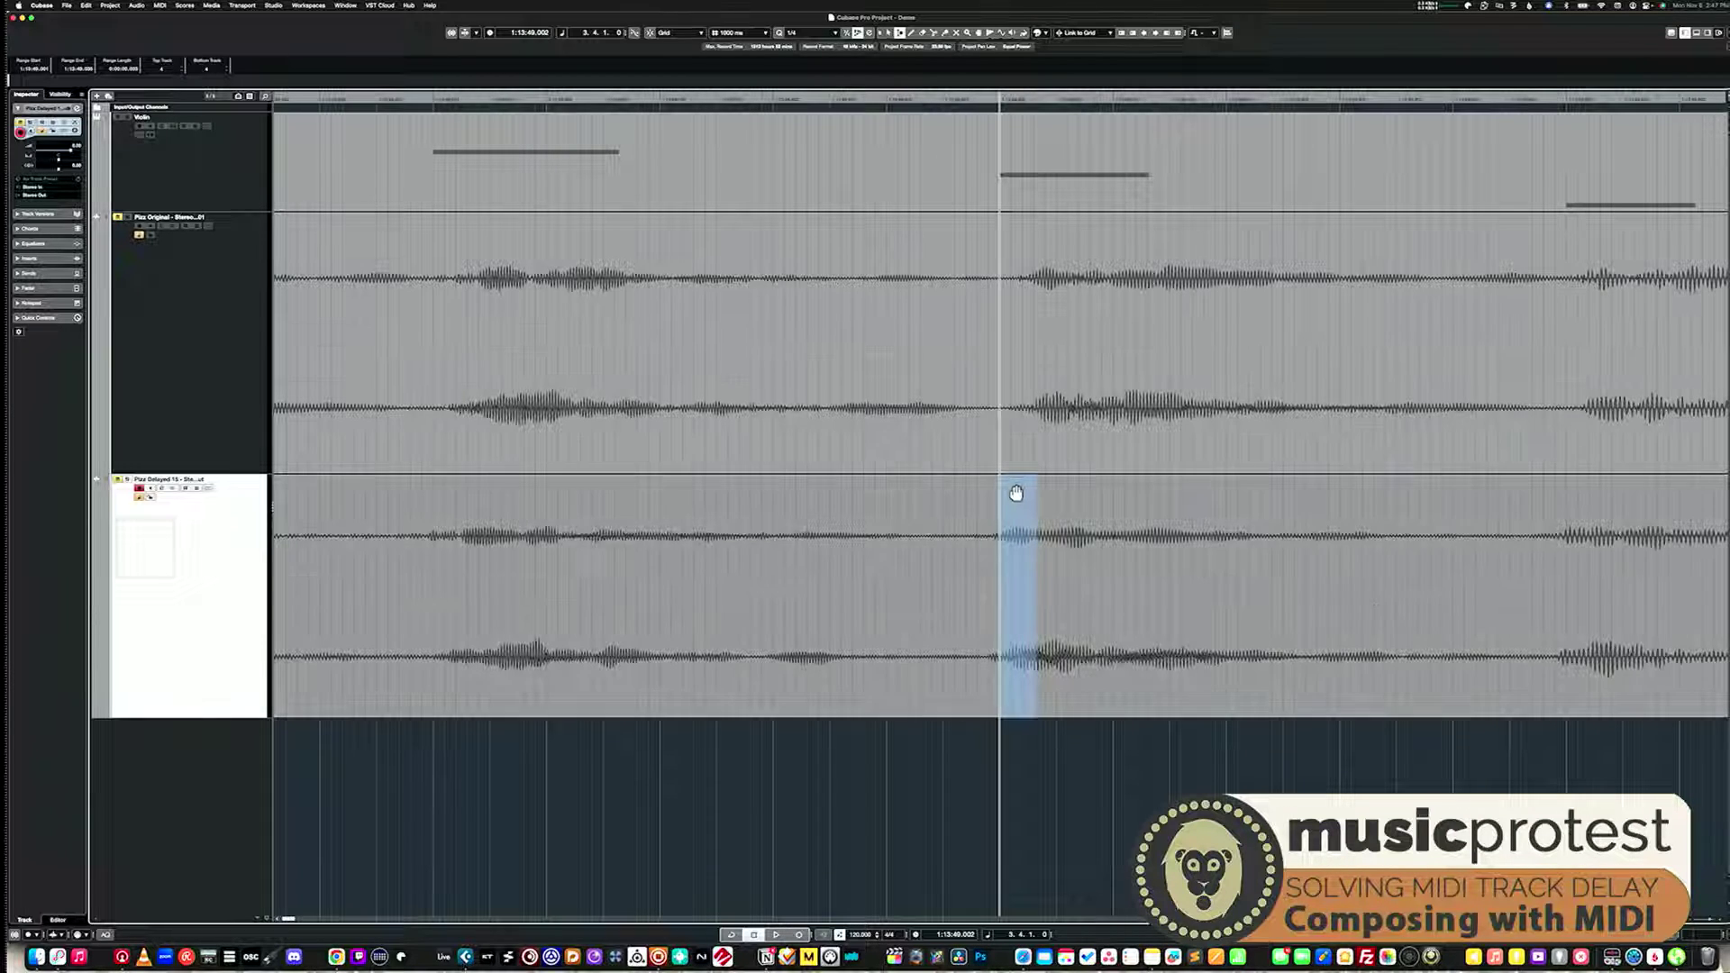
key("super+shift+BackSpace")
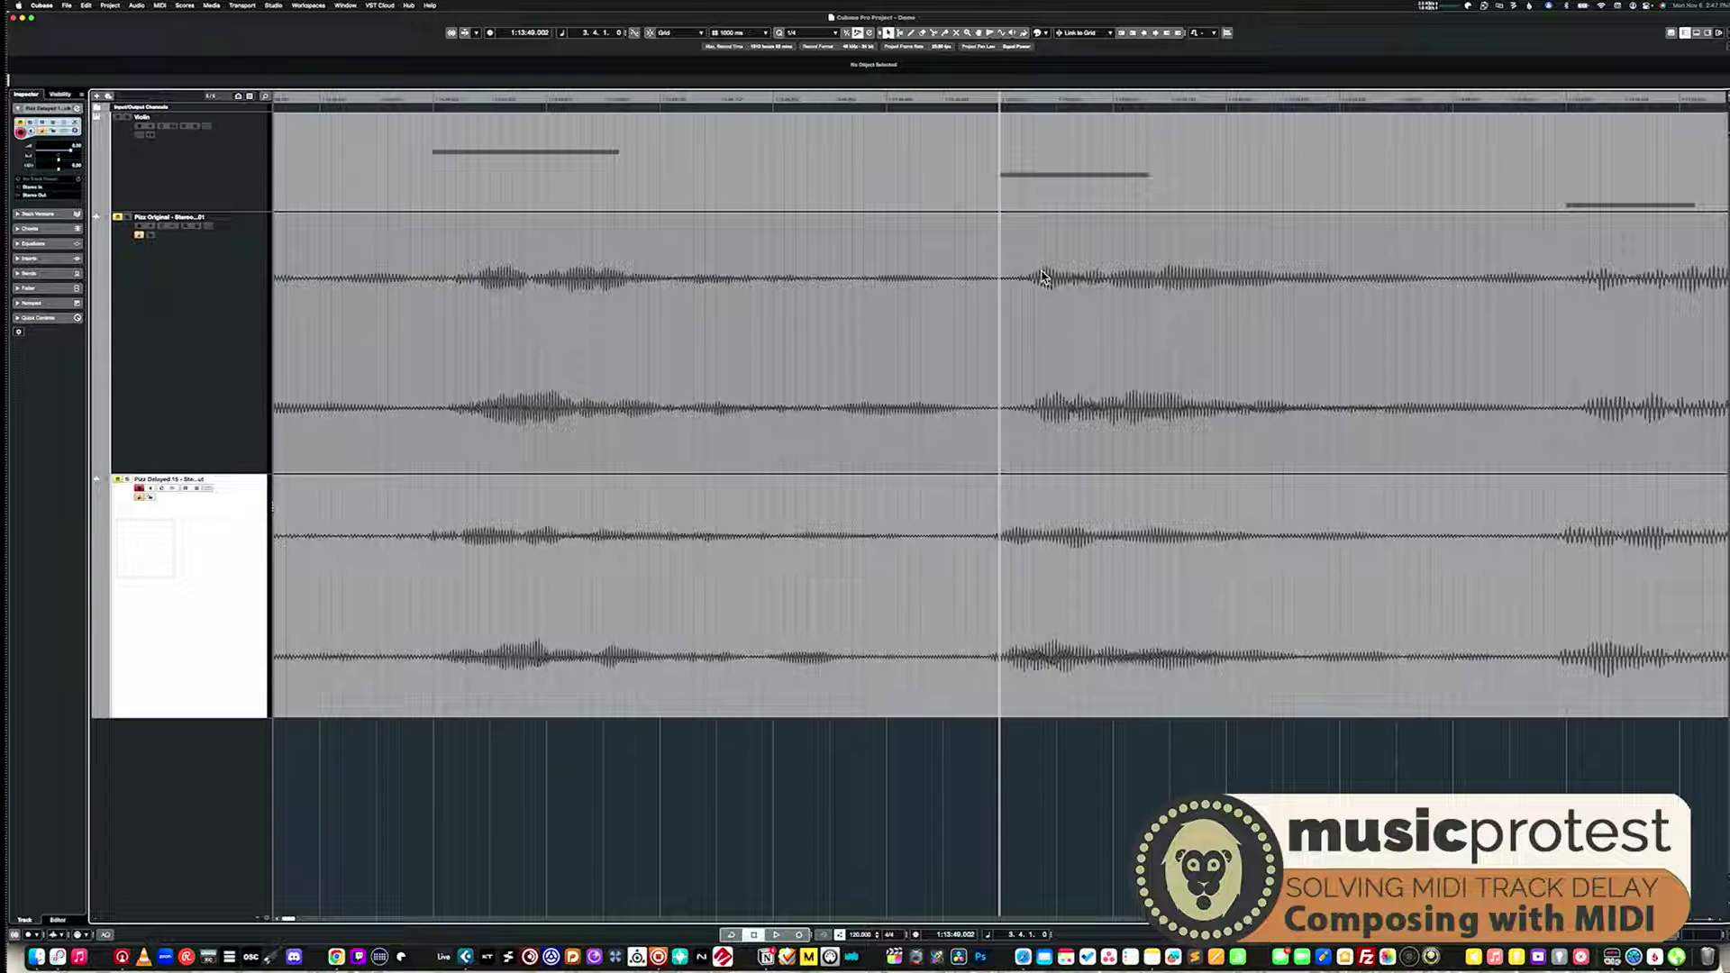